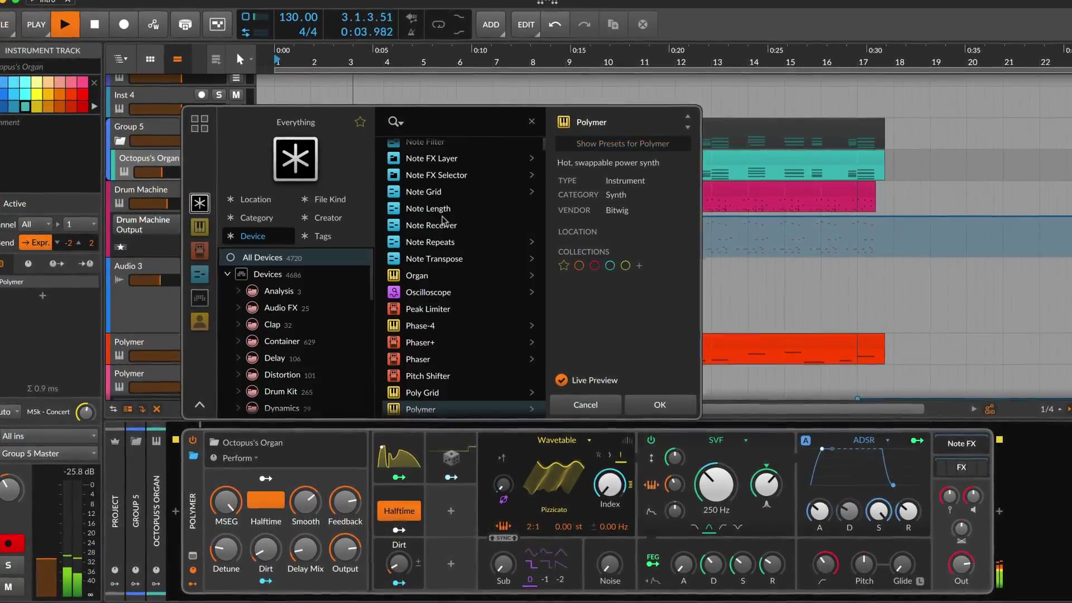
Show the Packages overview and open the Evolving Sounds and Sequences package.
scroll(444, 221, down, 3)
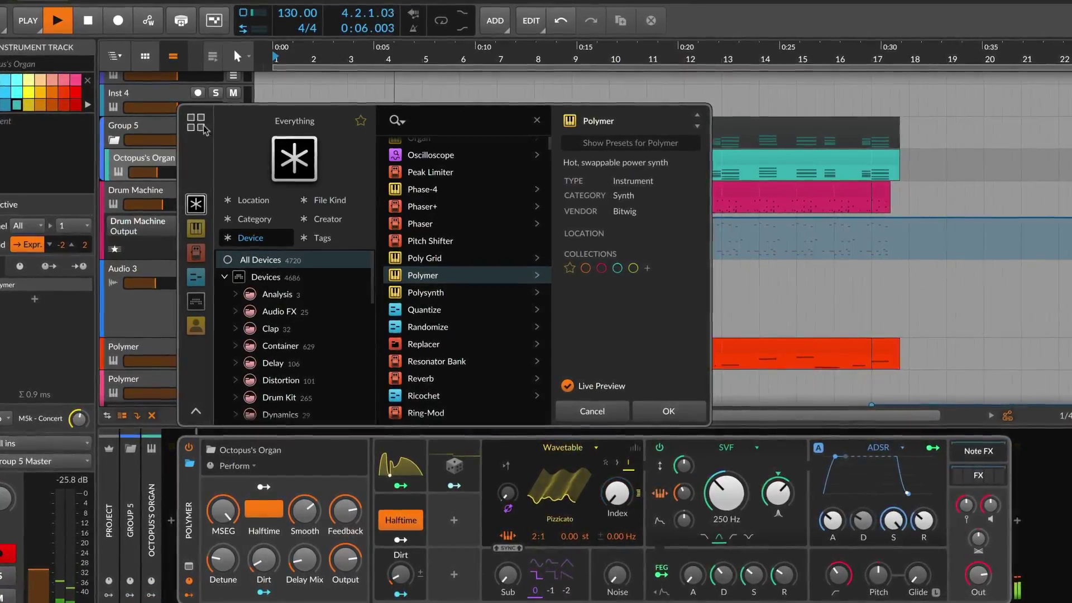
click(203, 127)
scroll(575, 282, down, 3)
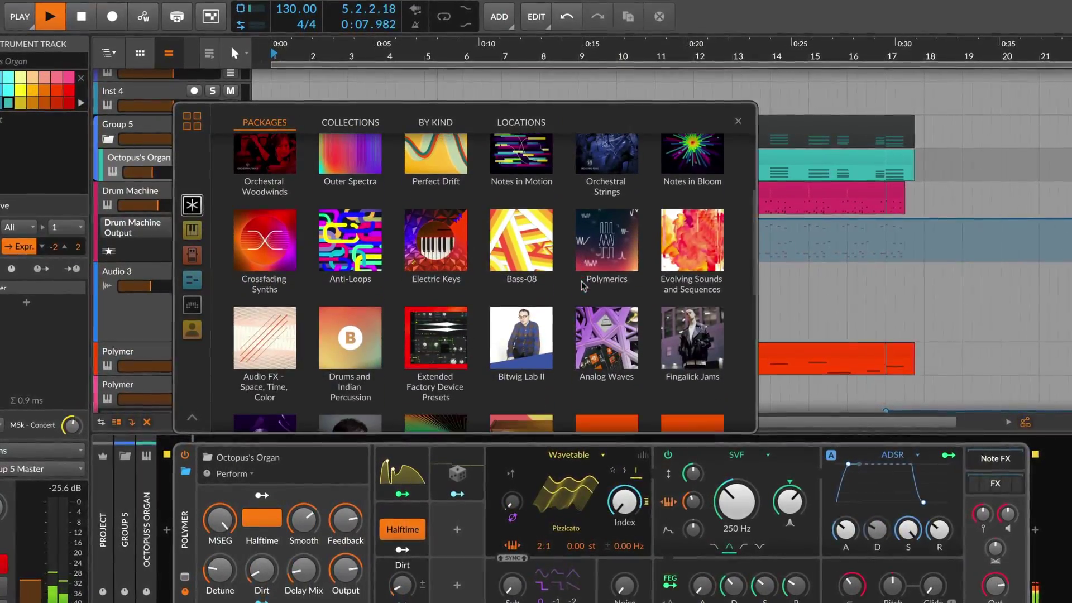
click(692, 240)
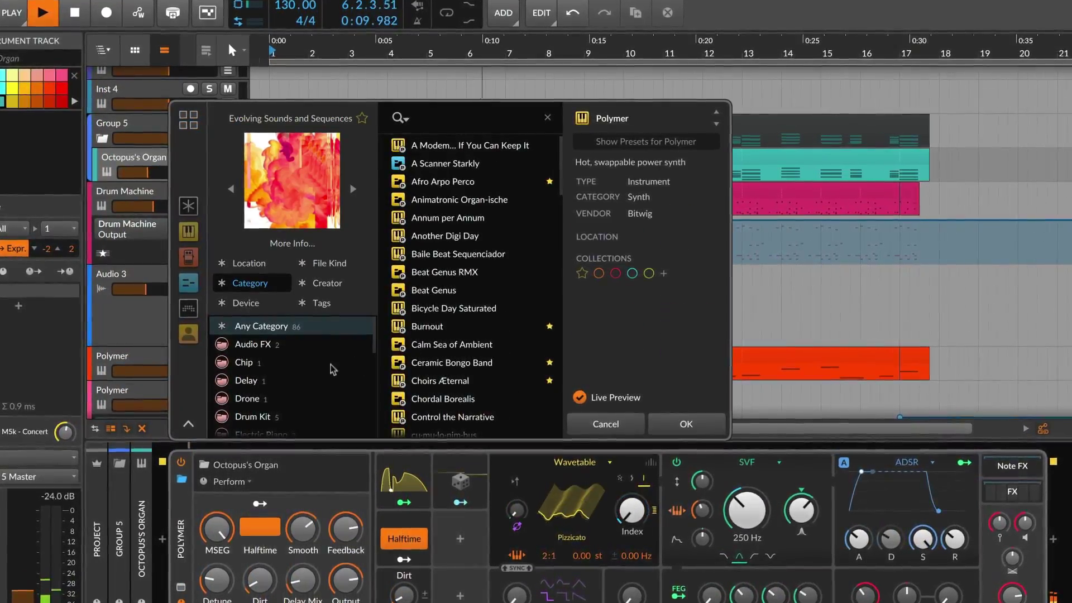
Narrow the docked browser to Note Clips from the Anti-Loops package.
scroll(332, 370, down, 3)
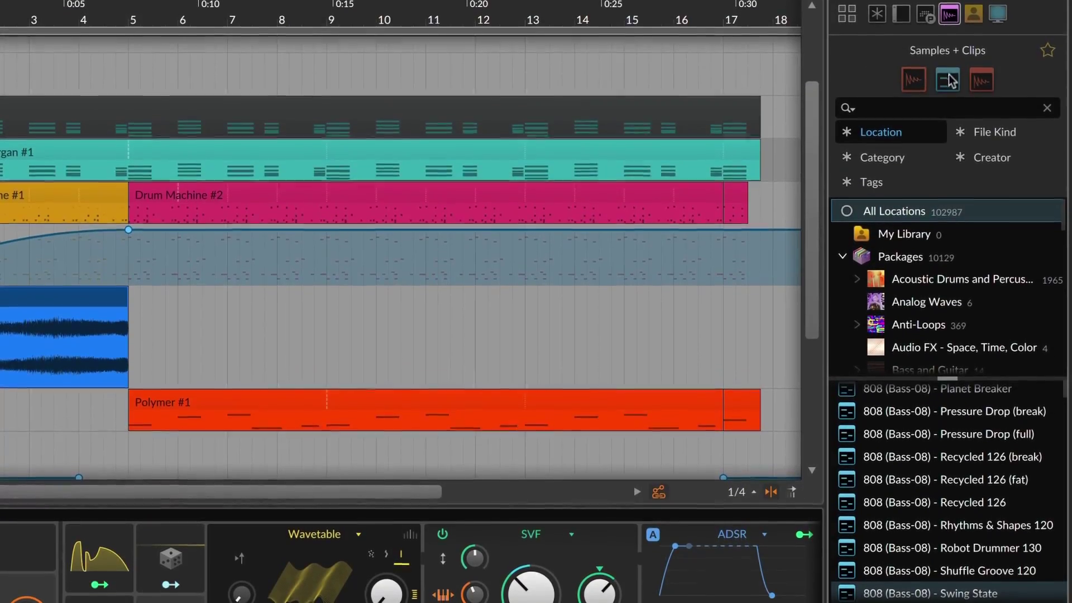
click(950, 77)
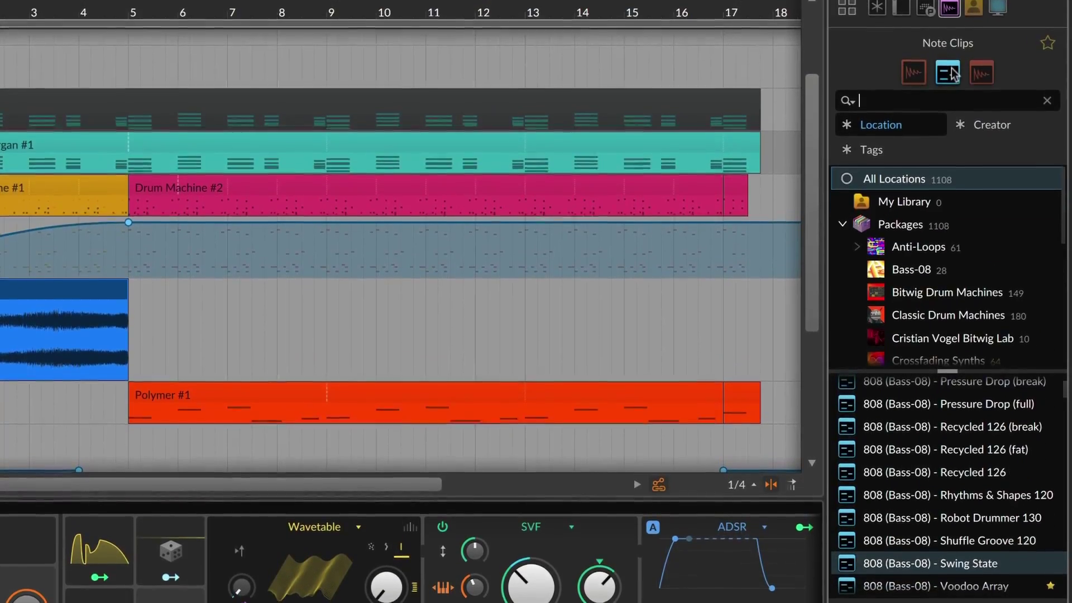
click(921, 245)
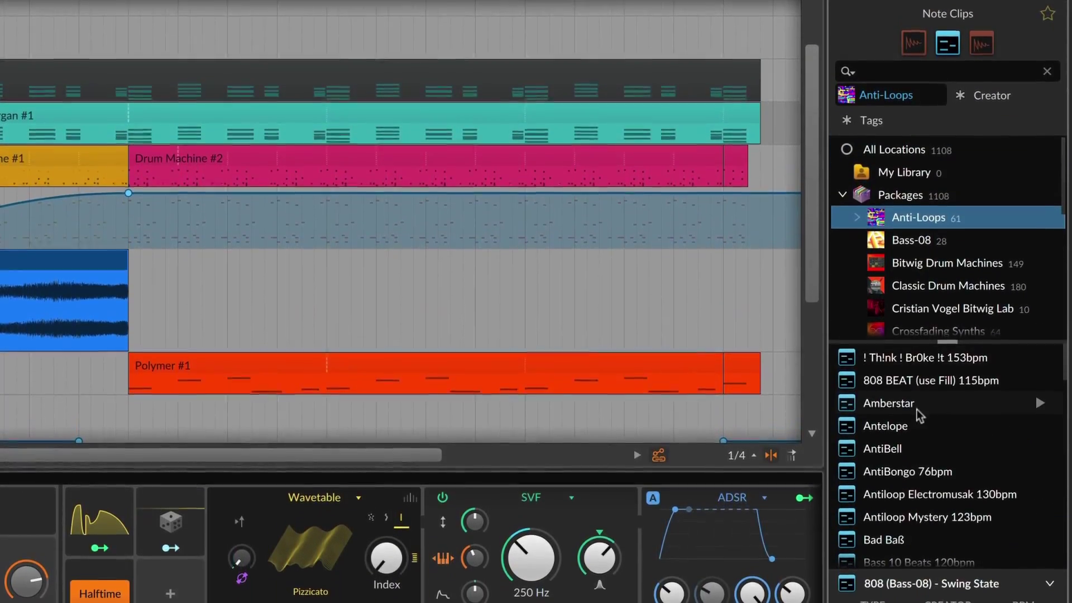
scroll(920, 416, down, 5)
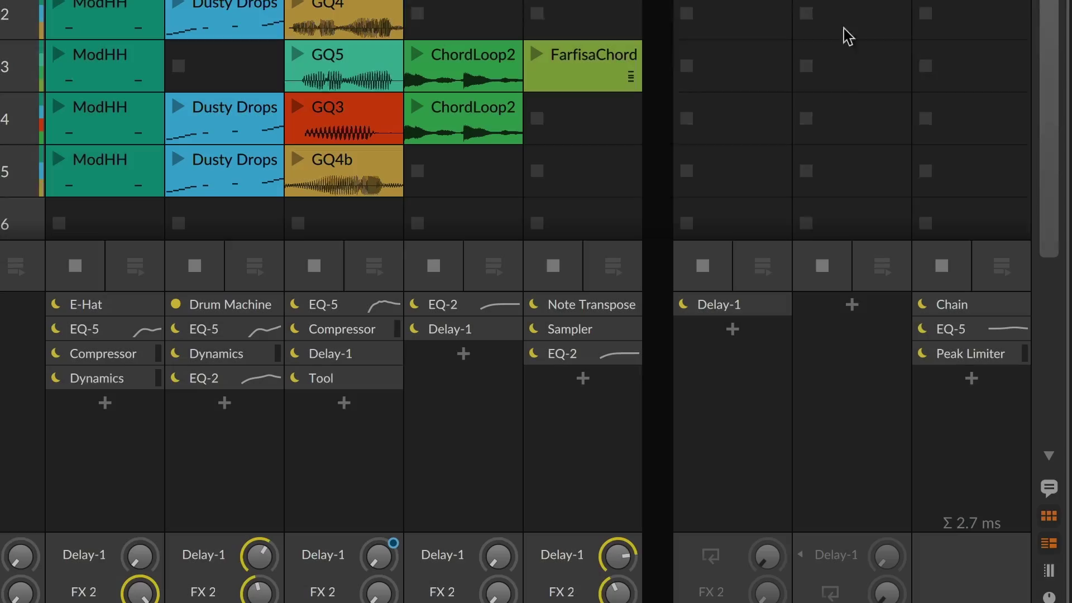
Bring up the Audio FX, Modulators, and Samples + Clips browsers in turn.
click(852, 304)
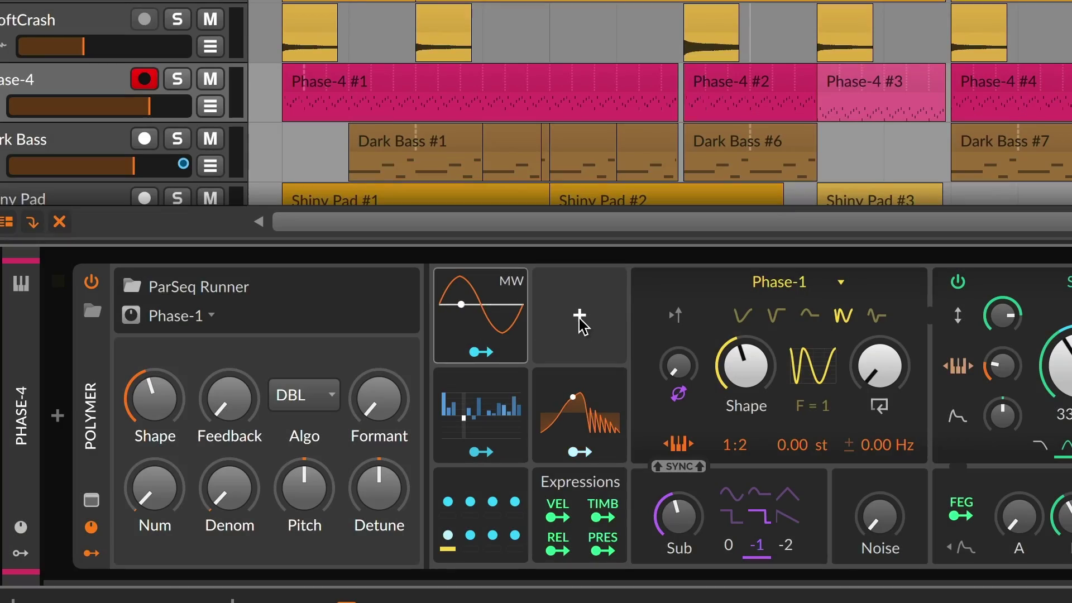
click(580, 319)
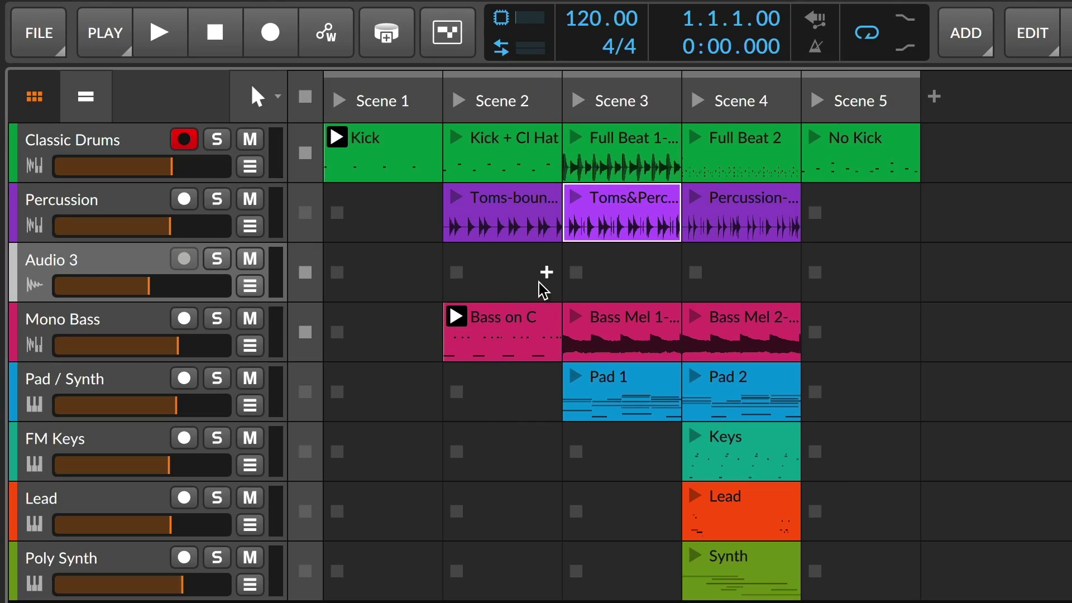
click(541, 283)
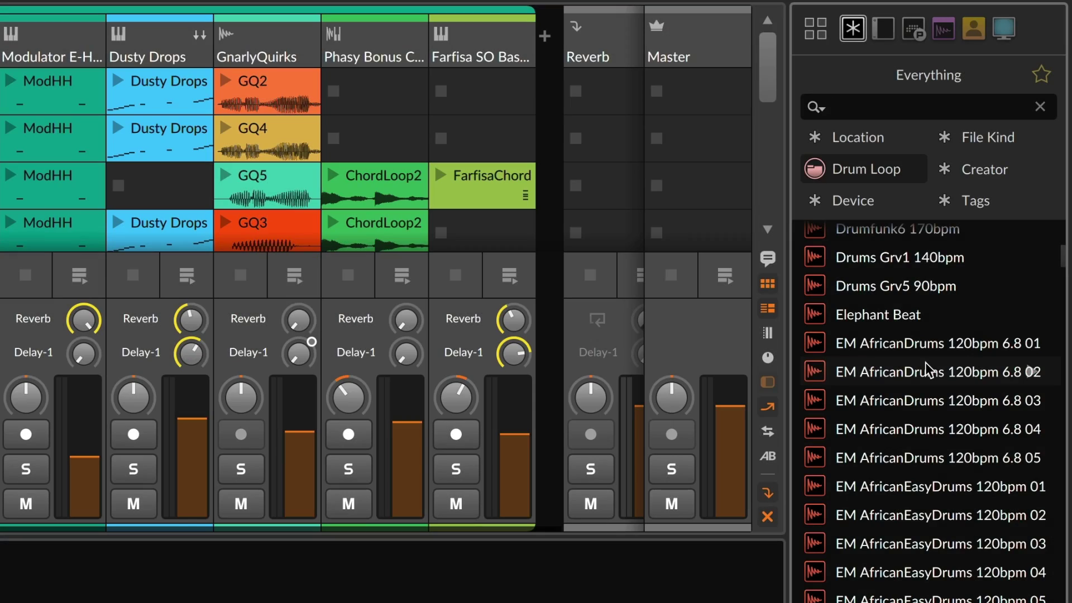
Search with 'st' and 'cr', accepting the Strings and creator suggestions as filters.
text(st)
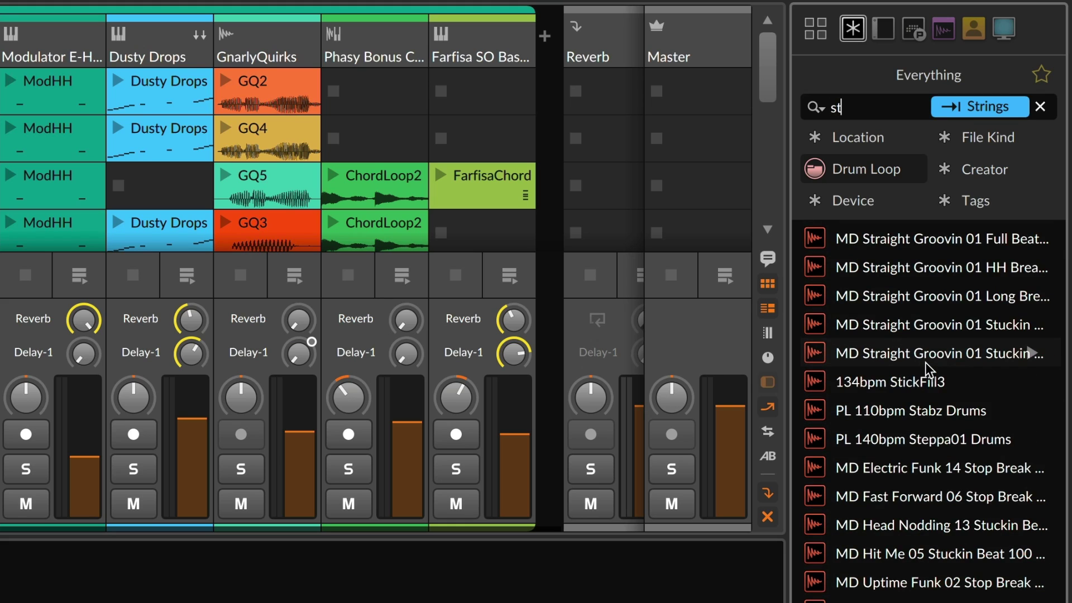
key(Tab)
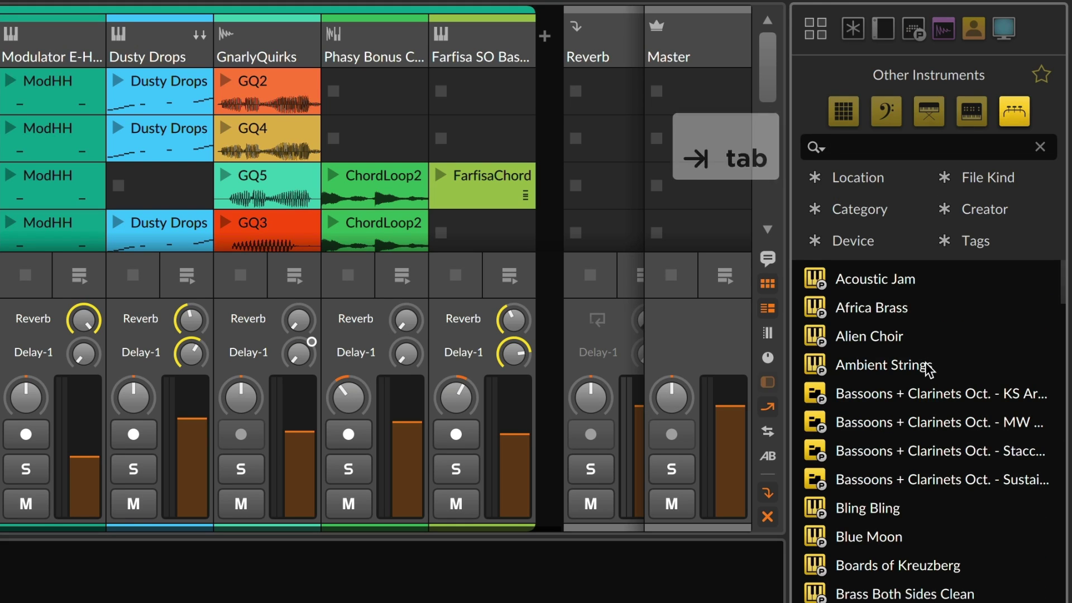
text(cr)
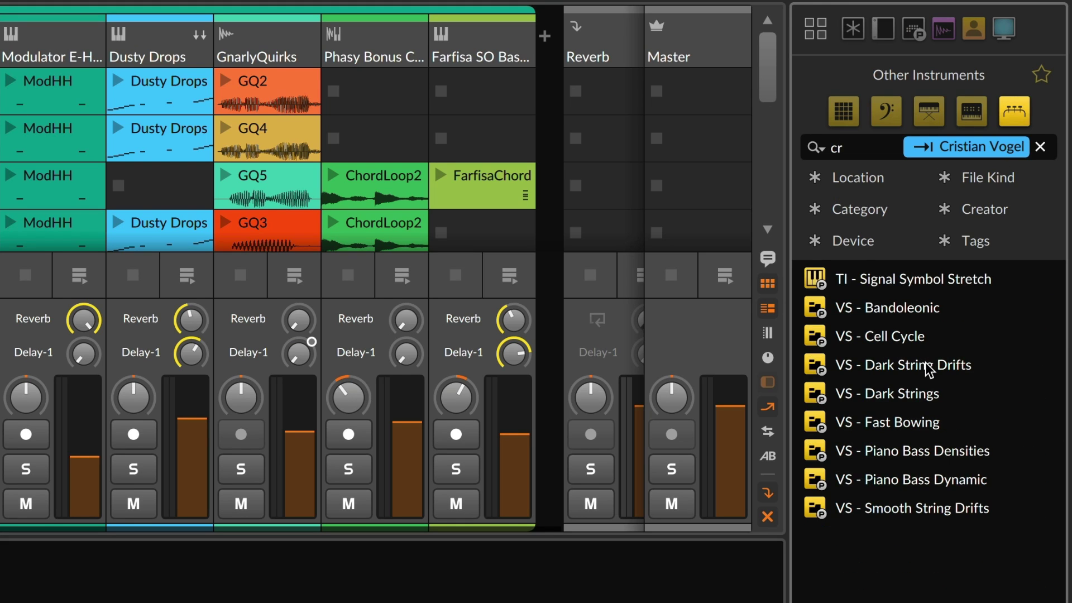
key(Tab)
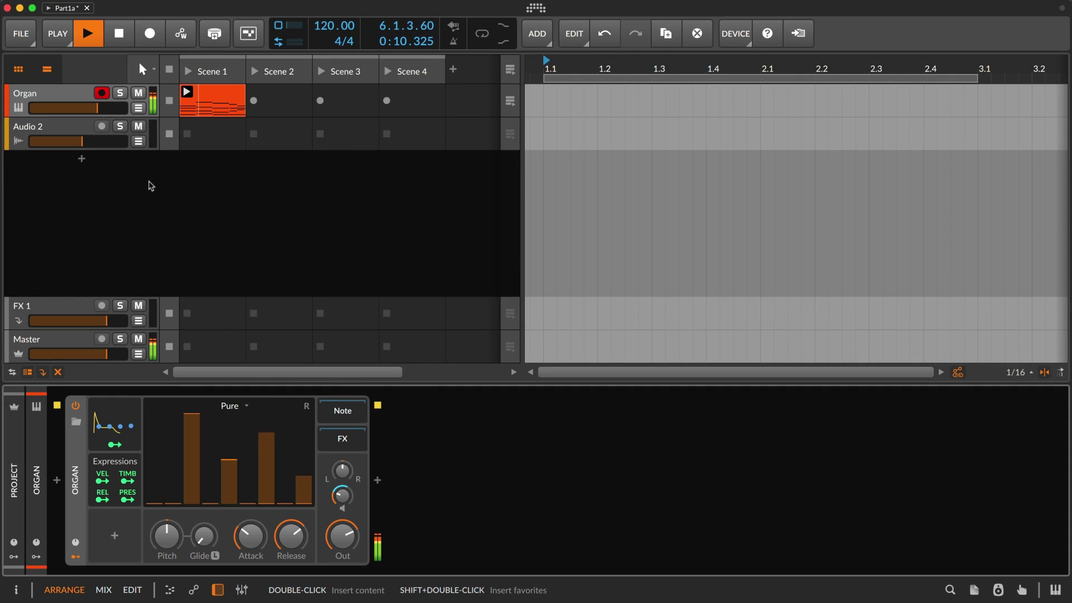
Preview the Bend note effect, then Ricochet, ahead of the Organ device.
click(58, 480)
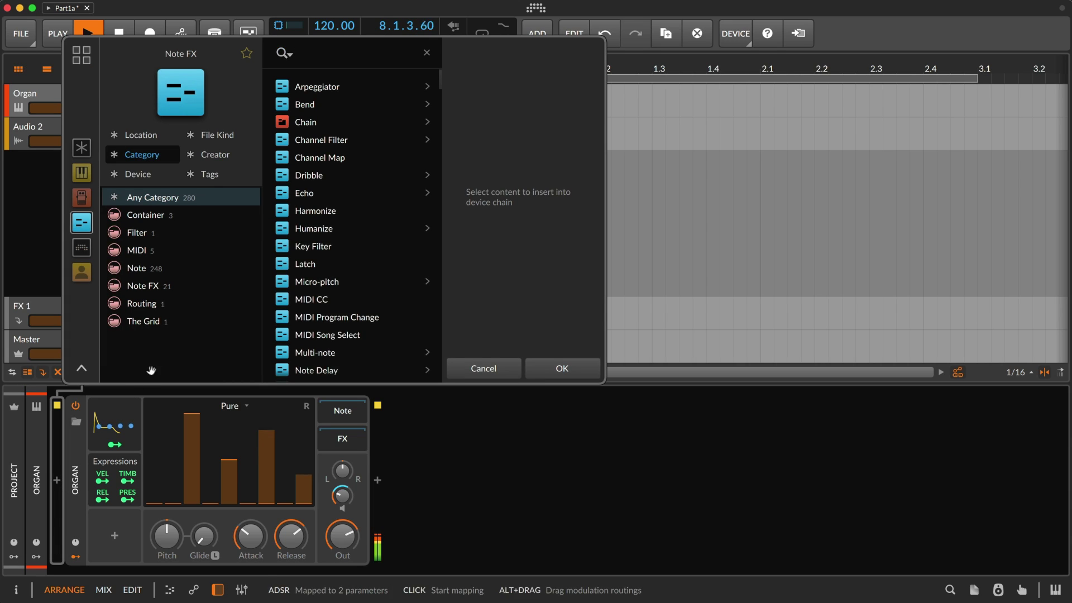
click(320, 105)
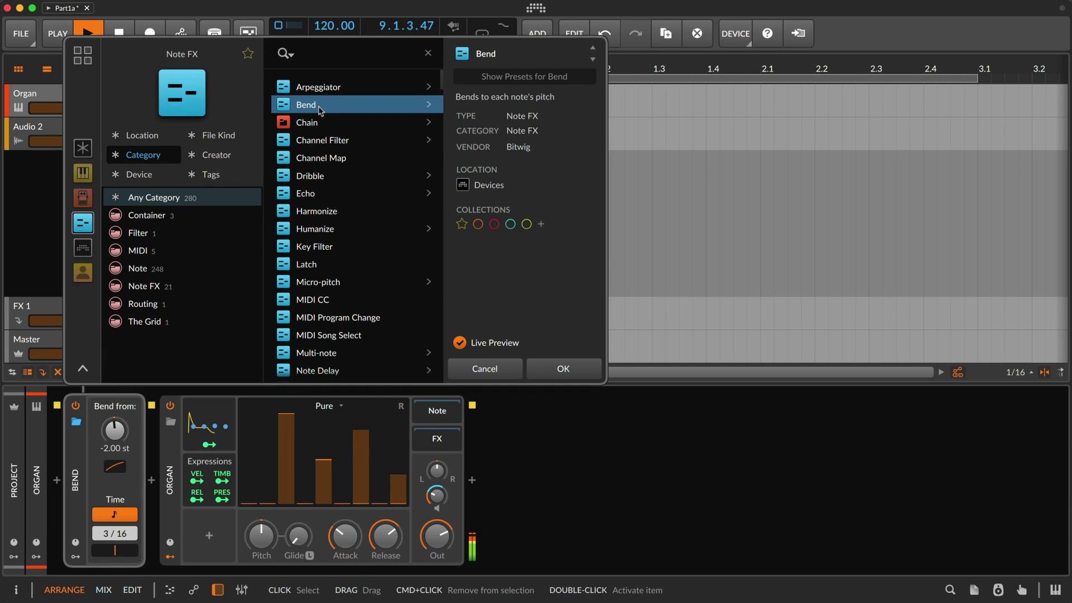
scroll(324, 167, down, 5)
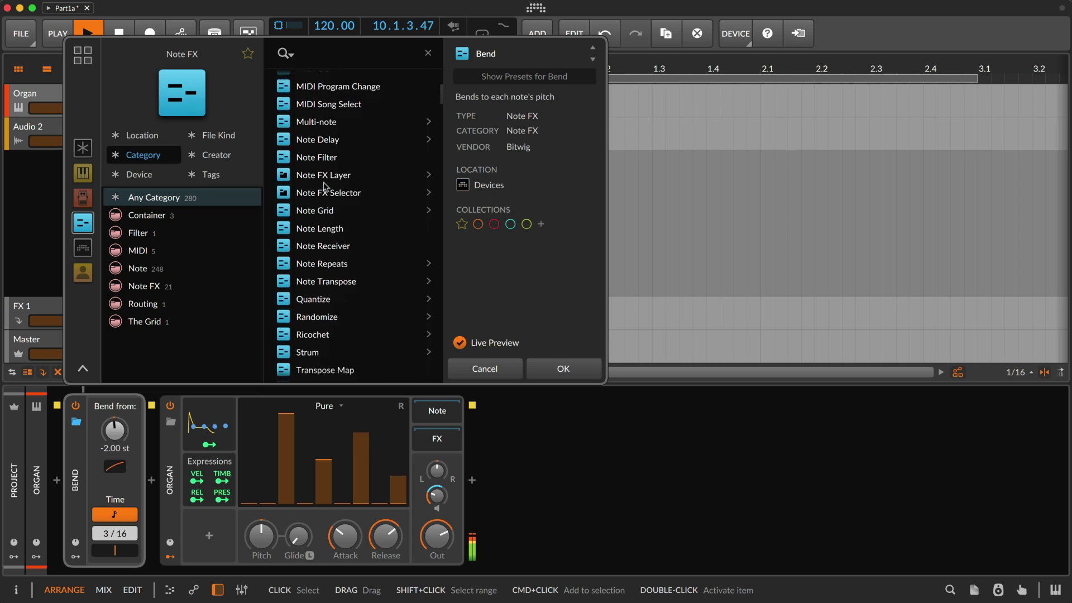
scroll(324, 185, down, 3)
click(323, 277)
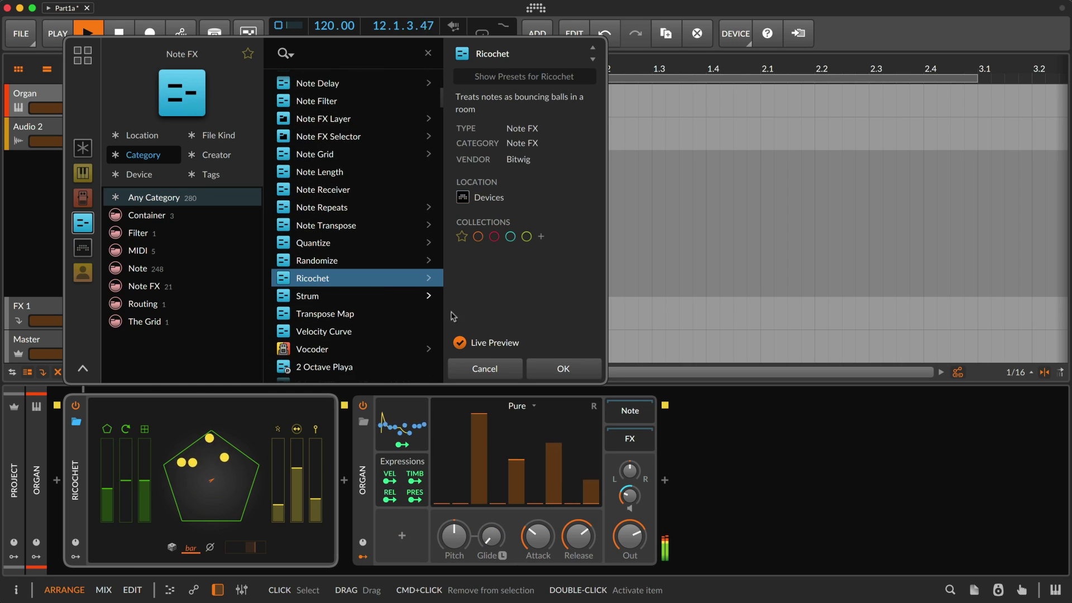
Preview the Chorus+ and then Convolution audio effects after the Organ.
click(664, 480)
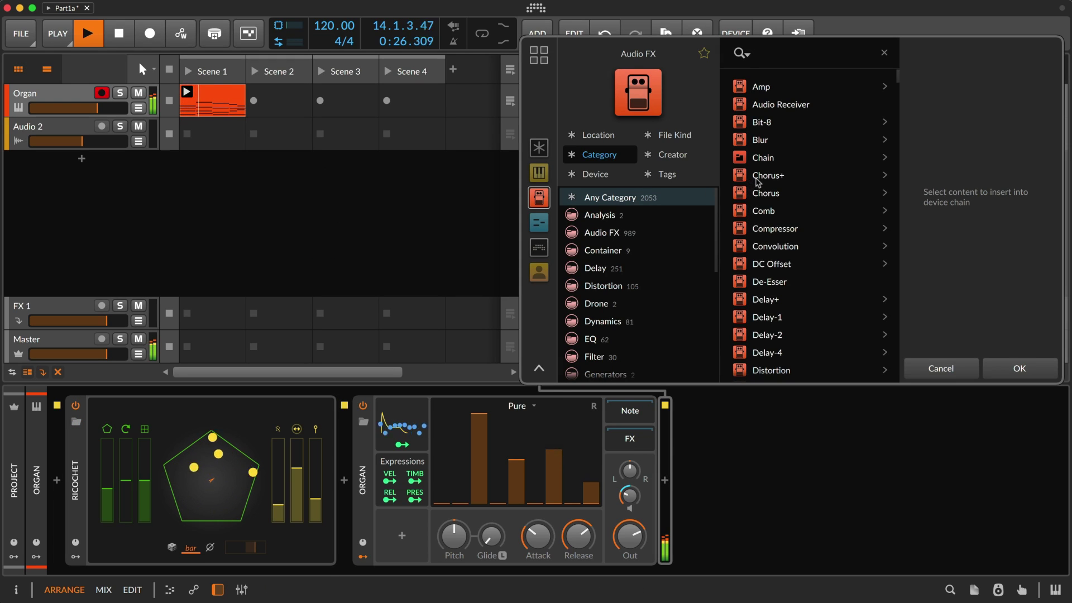
click(758, 176)
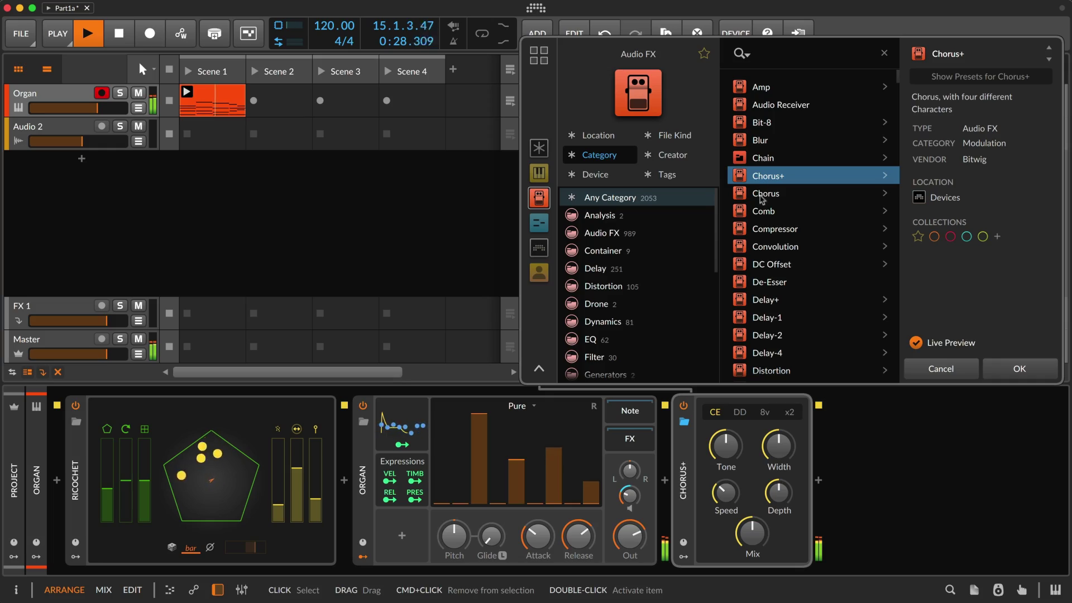
key(Down)
key(Down)
key(Down)
key(Down)
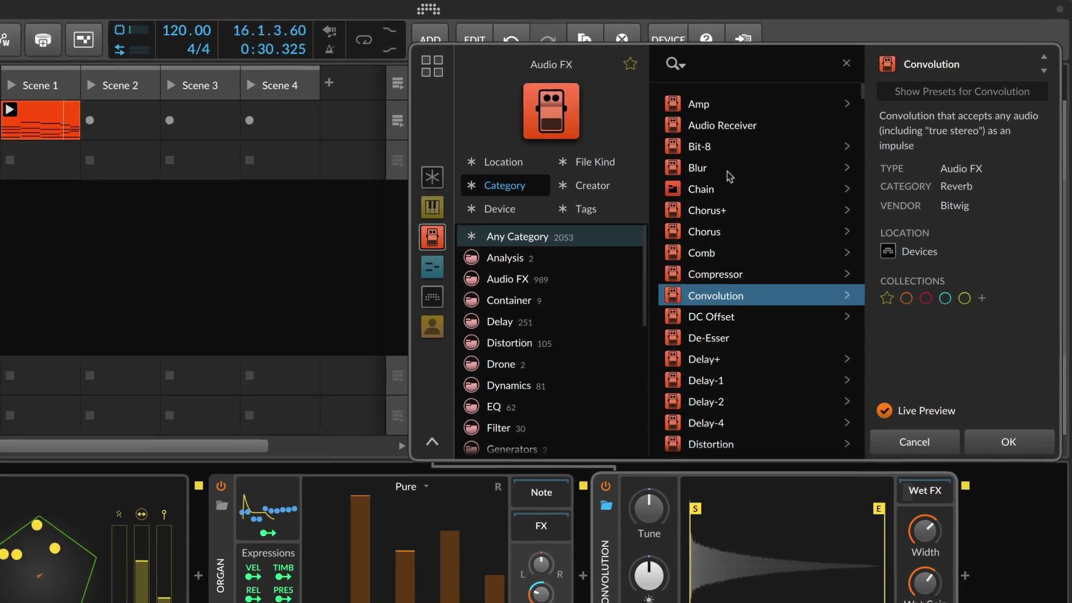
Search 'dirty', audition Dirty Bus and Dirty Dancer, settle on Dirty Leslie, show By Kind.
click(719, 66)
text(dirt)
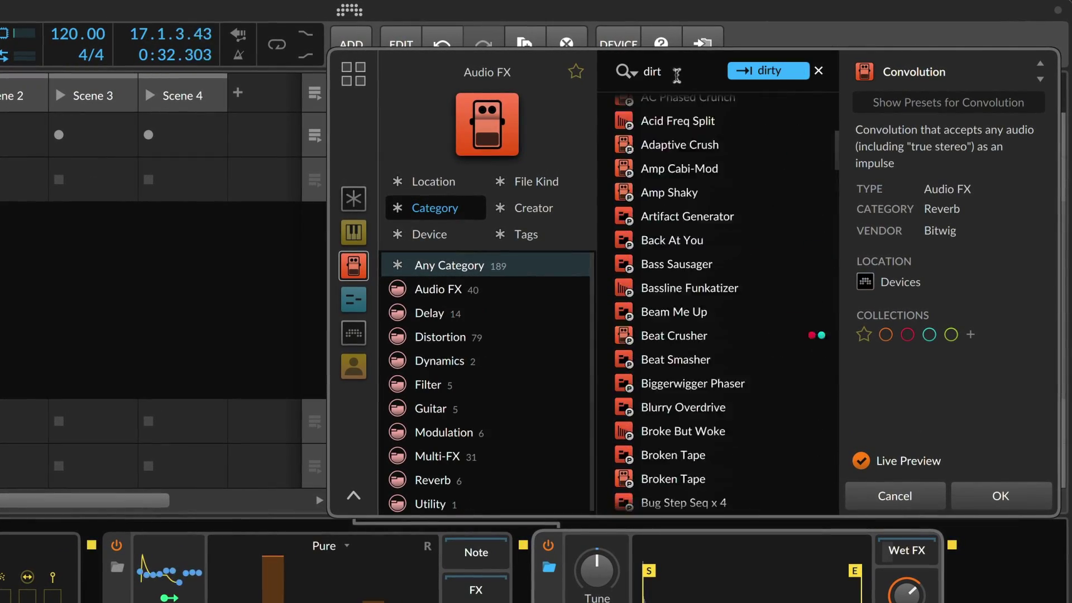
text(y)
click(672, 107)
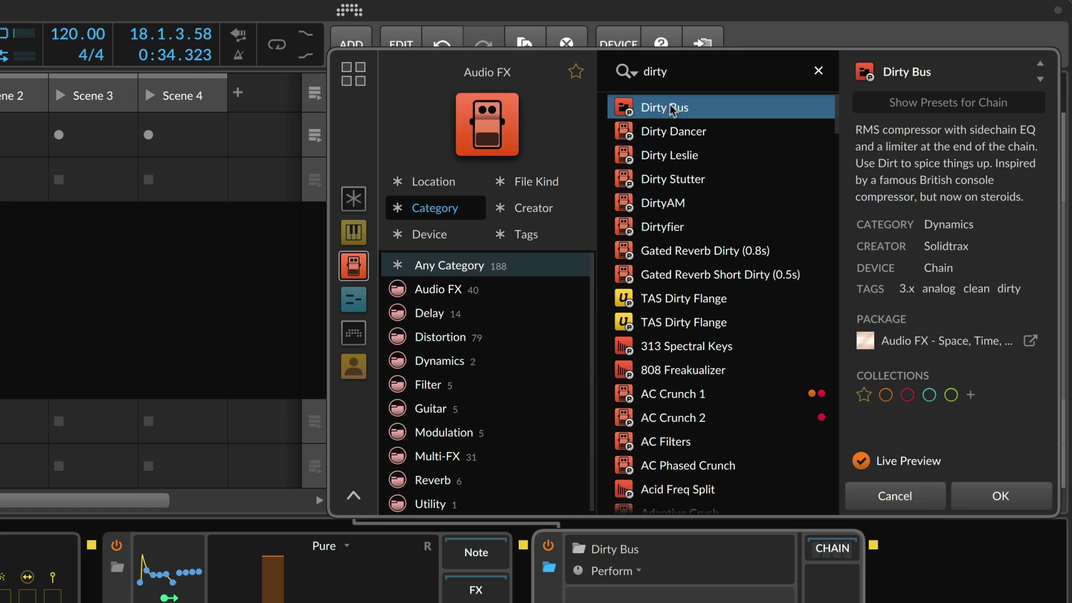
click(671, 131)
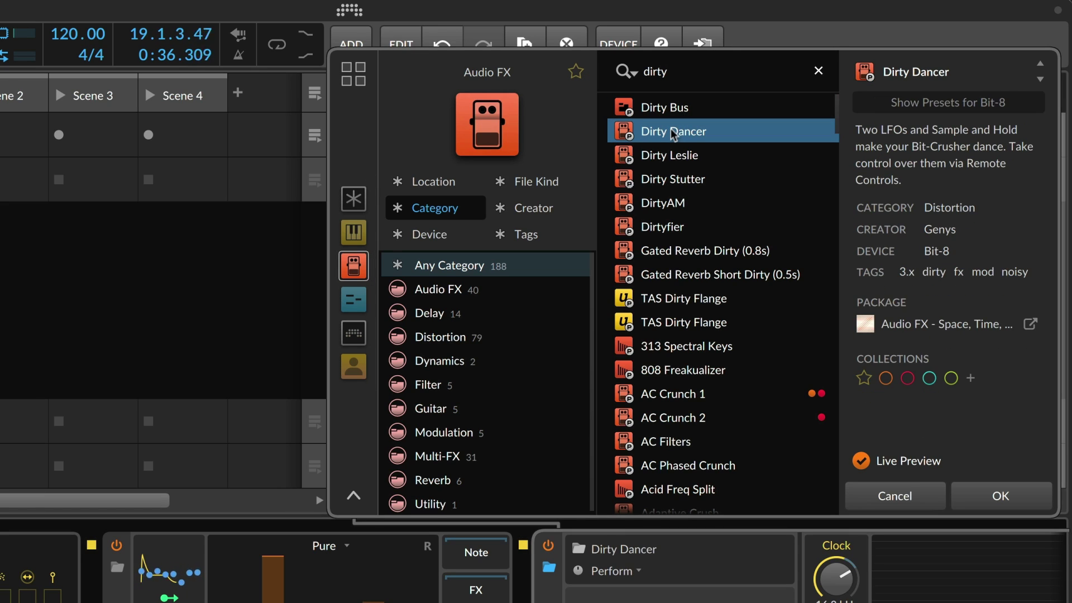
click(671, 153)
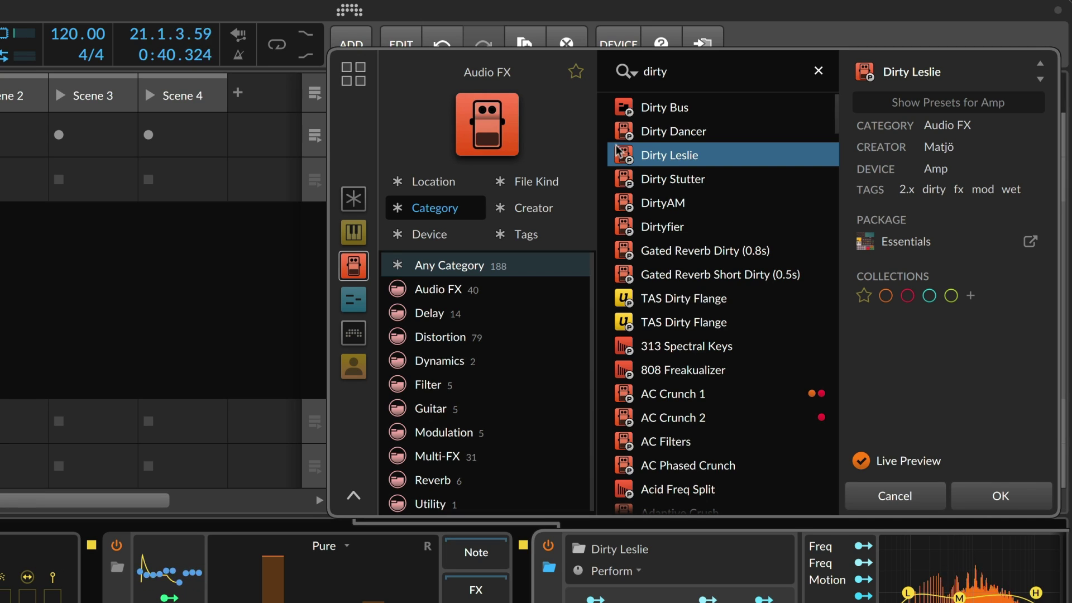
click(357, 76)
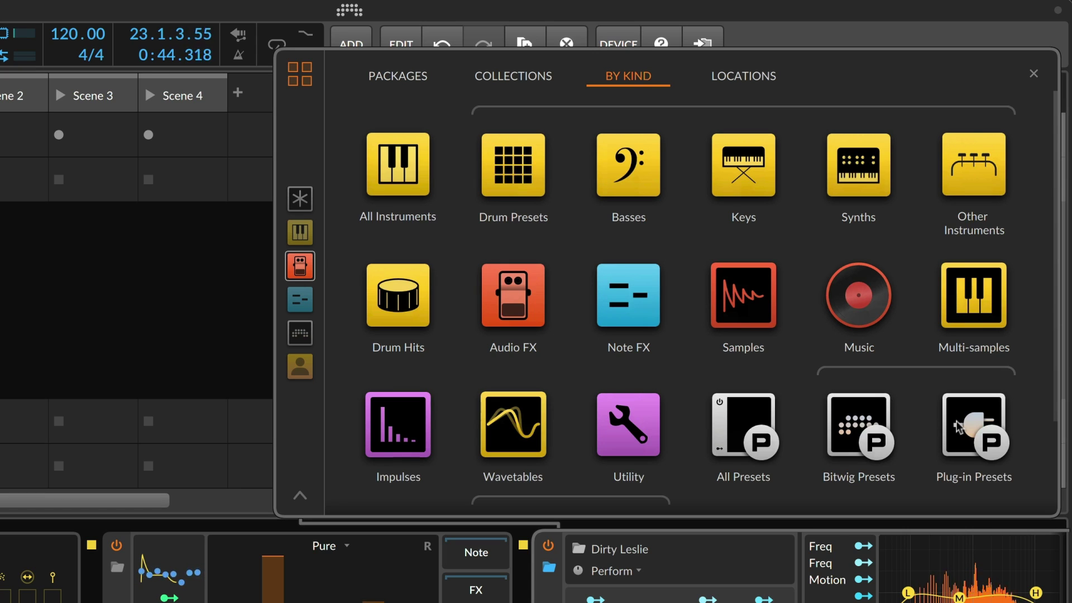
Pin Plug-in Presets and the Freeform package to the sidebar, browse Freeform, then plug-in presets.
drag(319, 357, 310, 357)
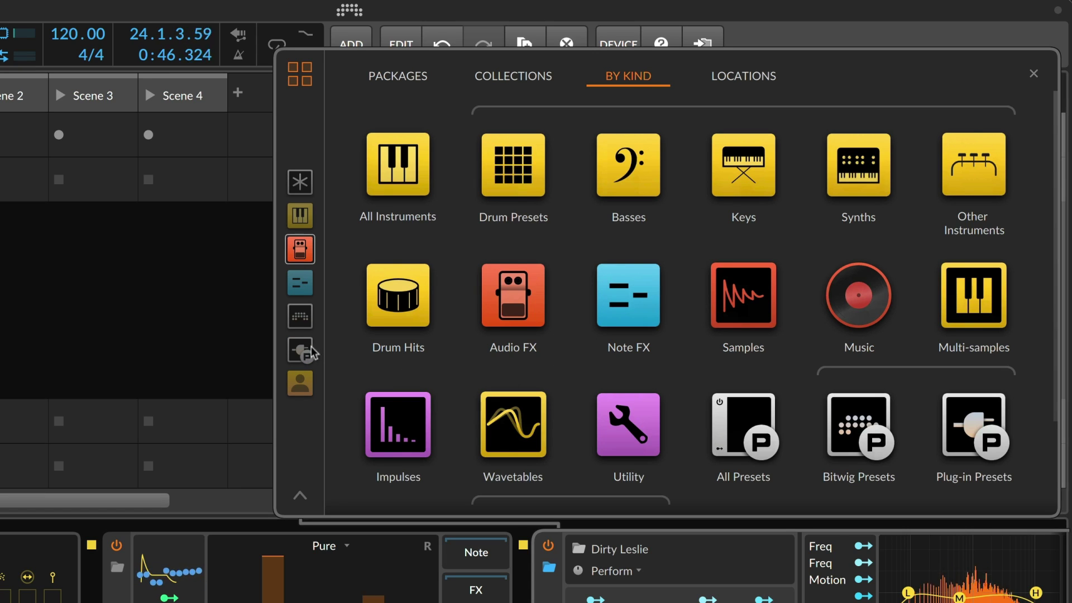
click(410, 81)
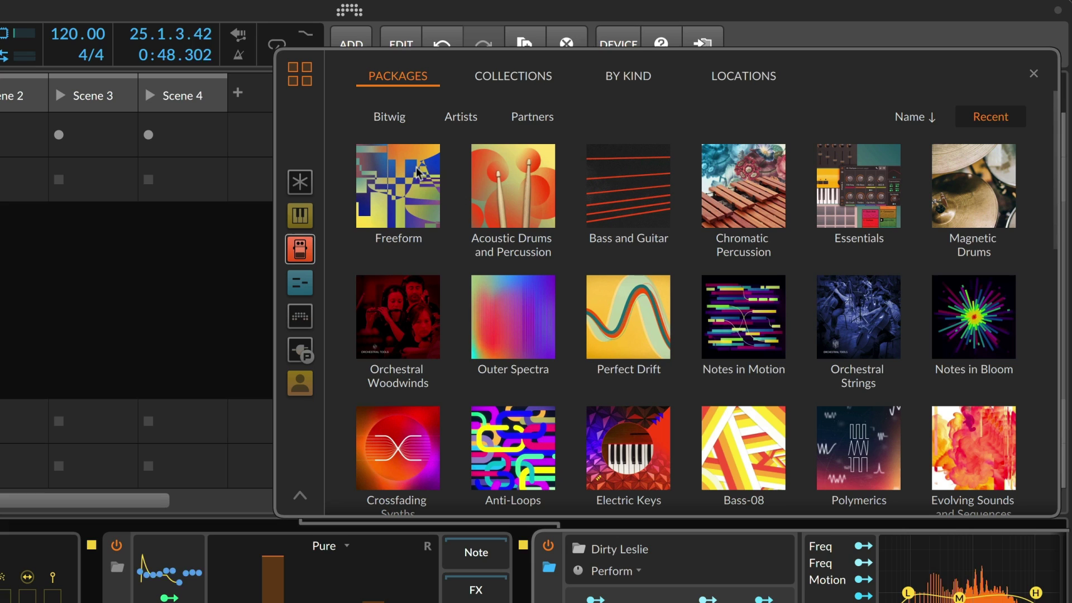
drag(309, 366, 310, 366)
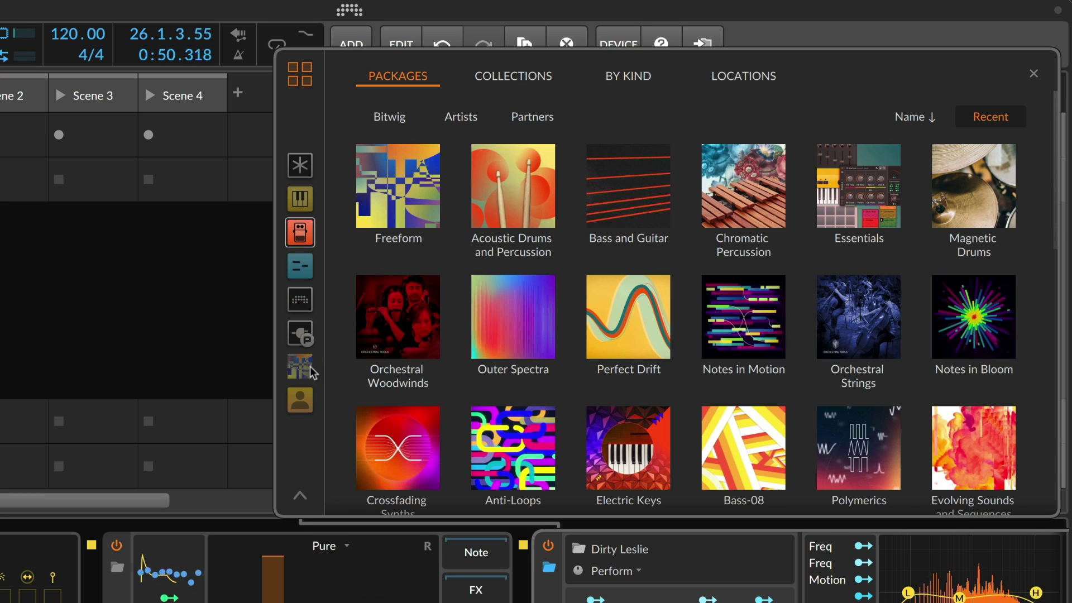
click(303, 366)
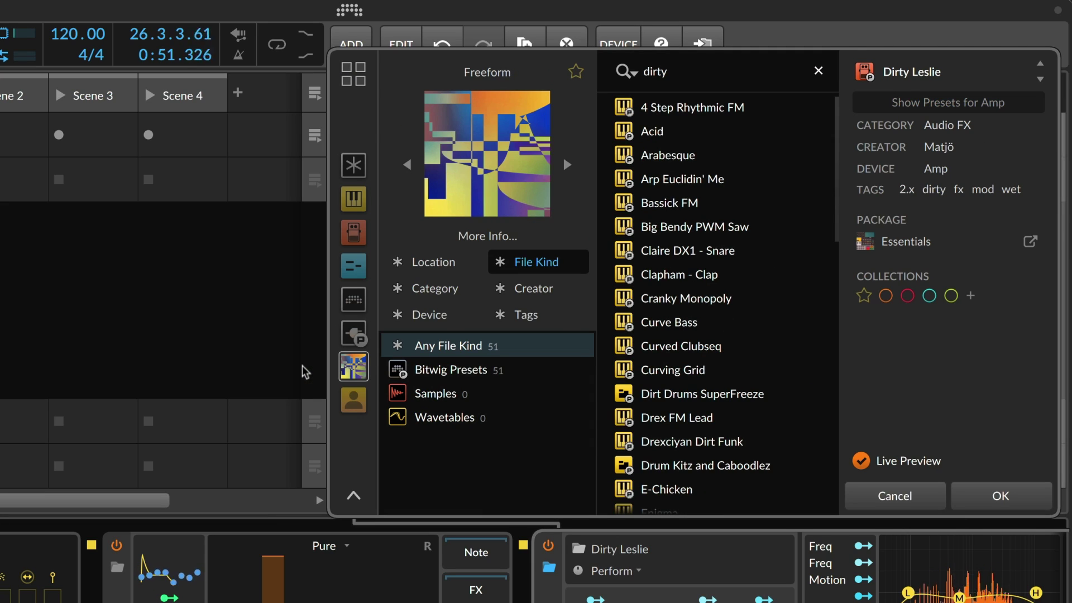
click(353, 336)
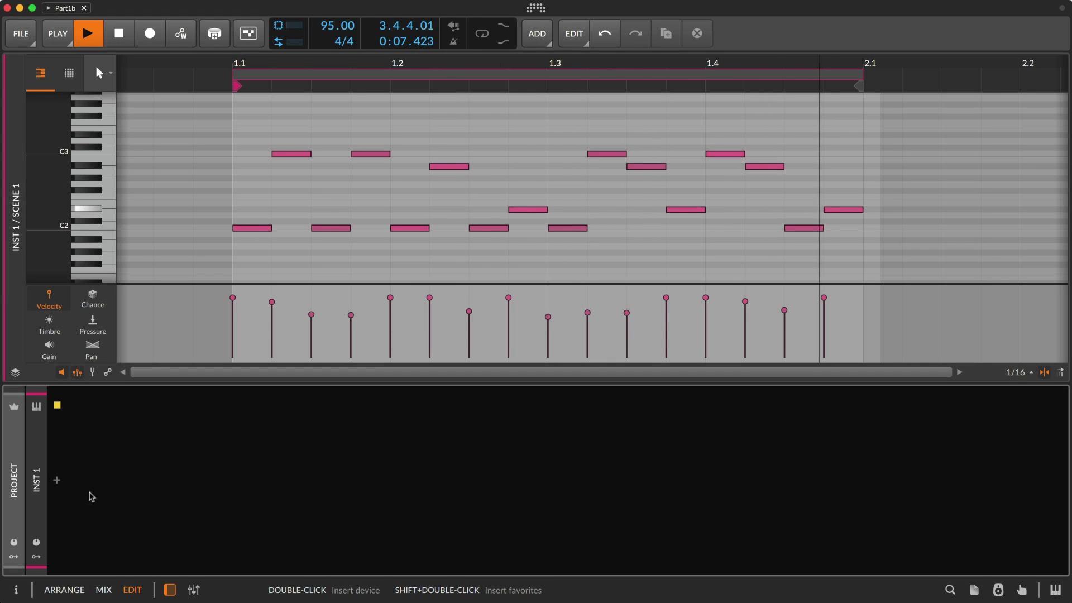
Browse instruments for INST 1 through Basses, Keys and Synths, previewing Acoustic Bass Hammer-Ons and 7th Code.
click(56, 480)
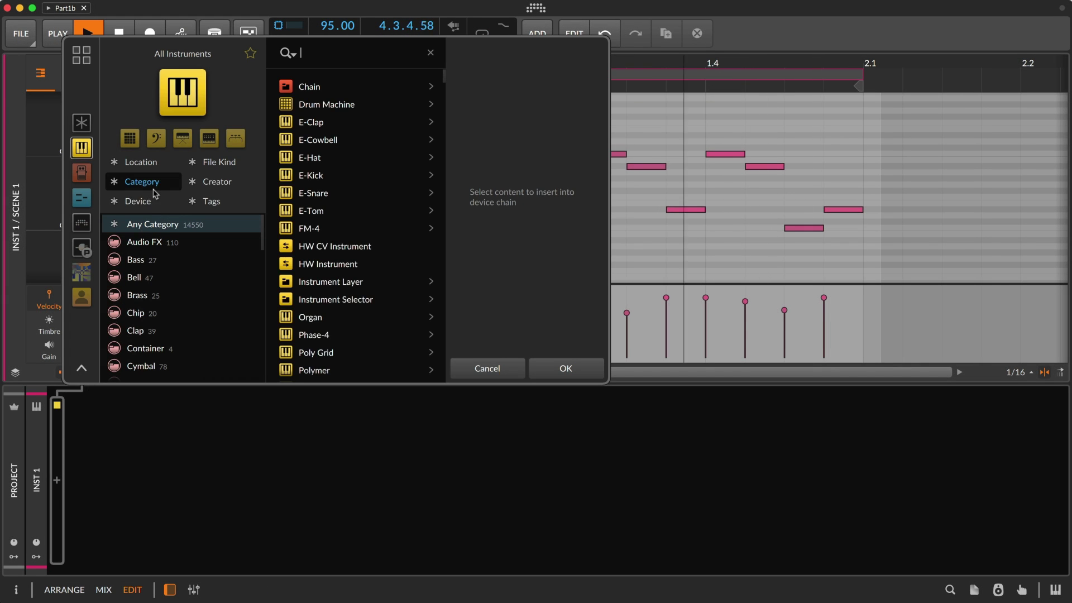
click(157, 140)
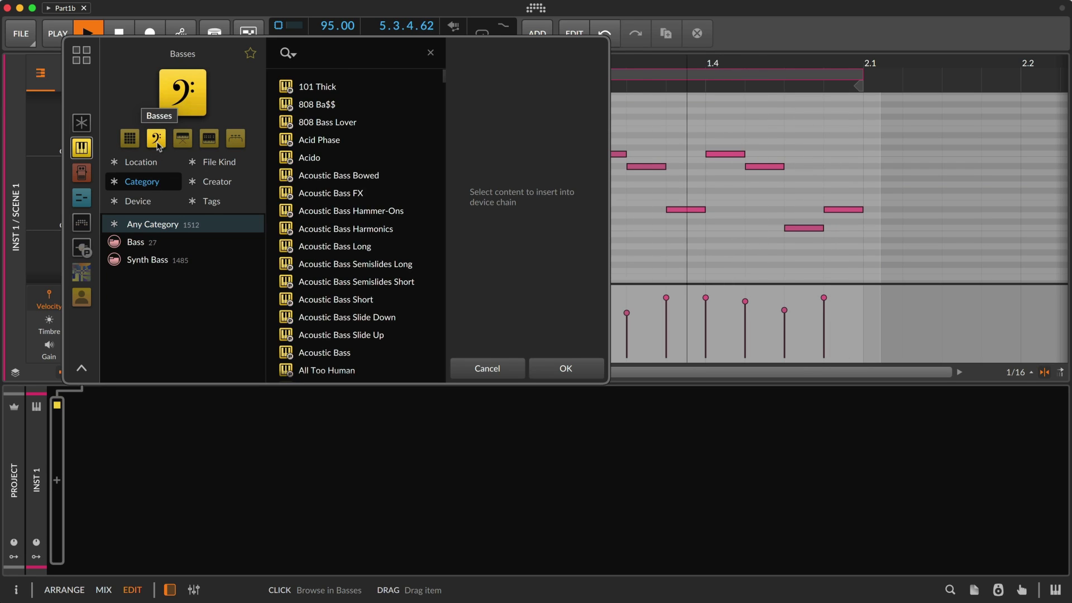
click(323, 212)
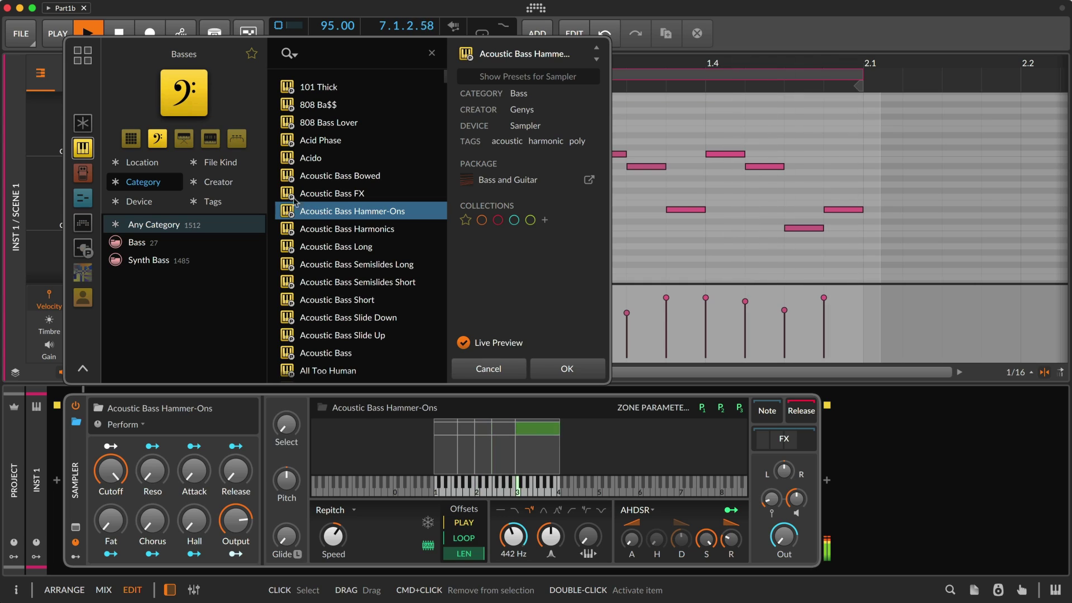
click(187, 143)
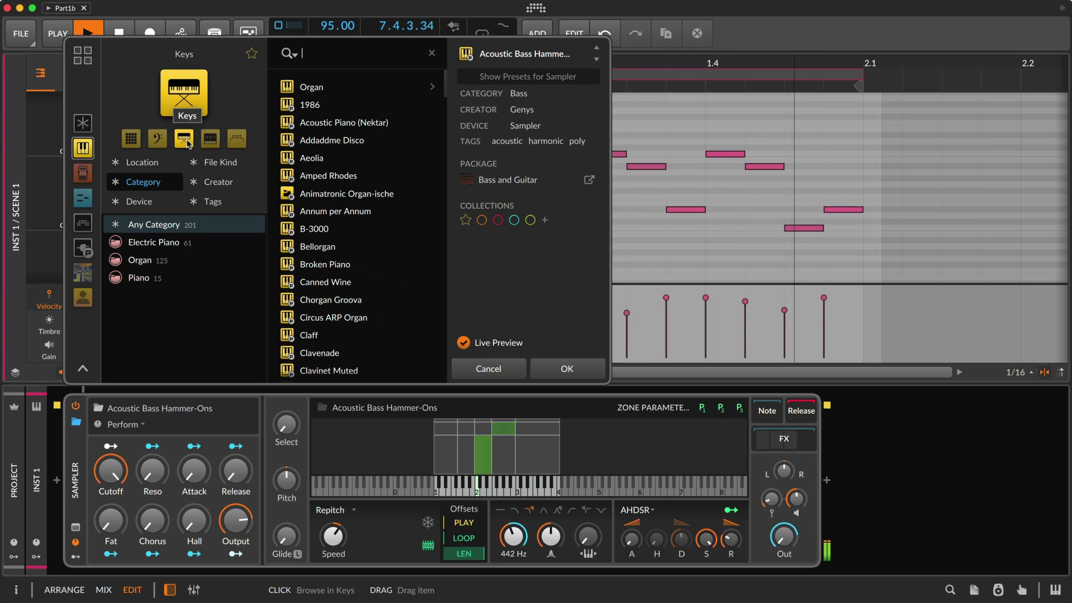
click(210, 141)
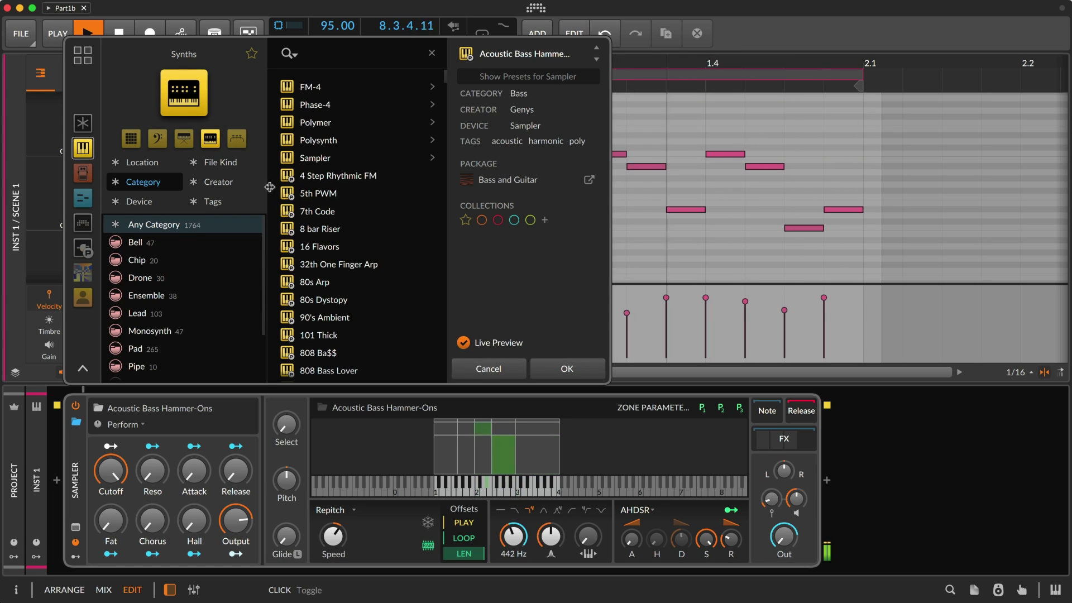
click(316, 211)
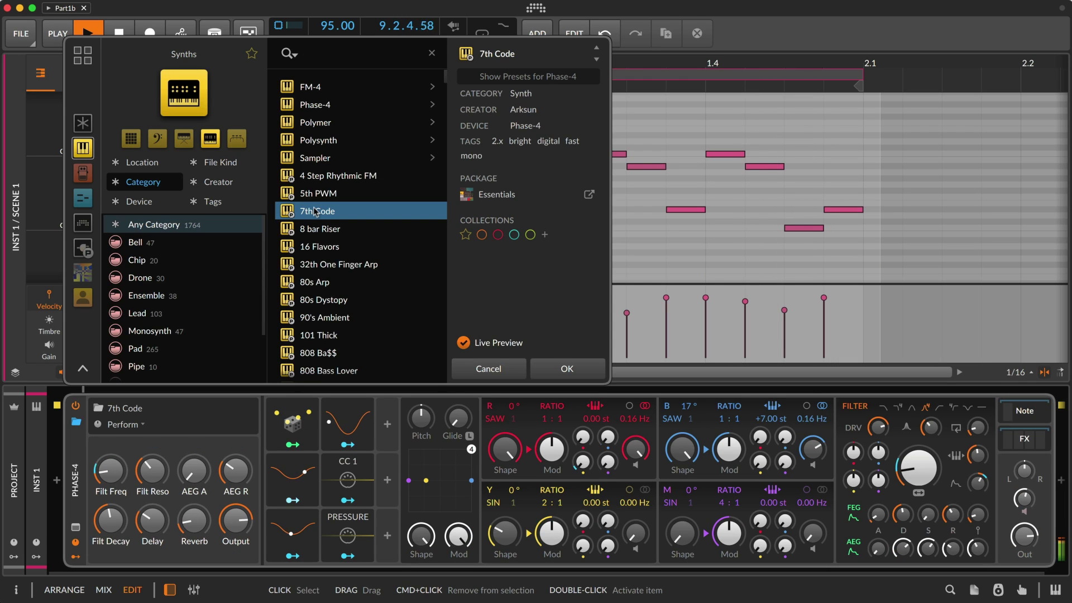
Narrow the synths to the Plucks category with the soft and harmonic tags.
scroll(223, 251, down, 3)
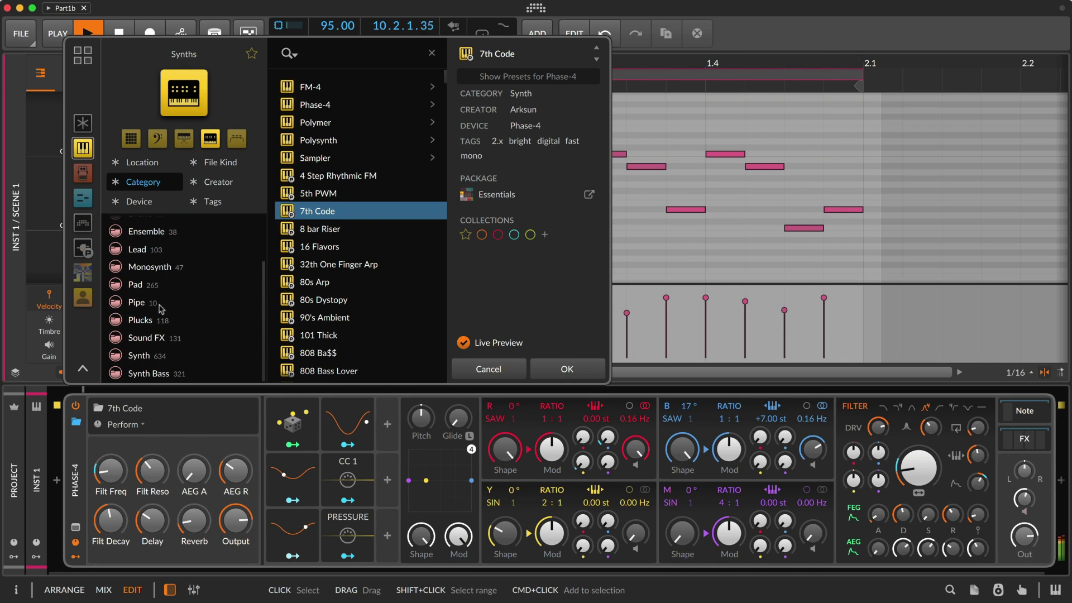
click(151, 323)
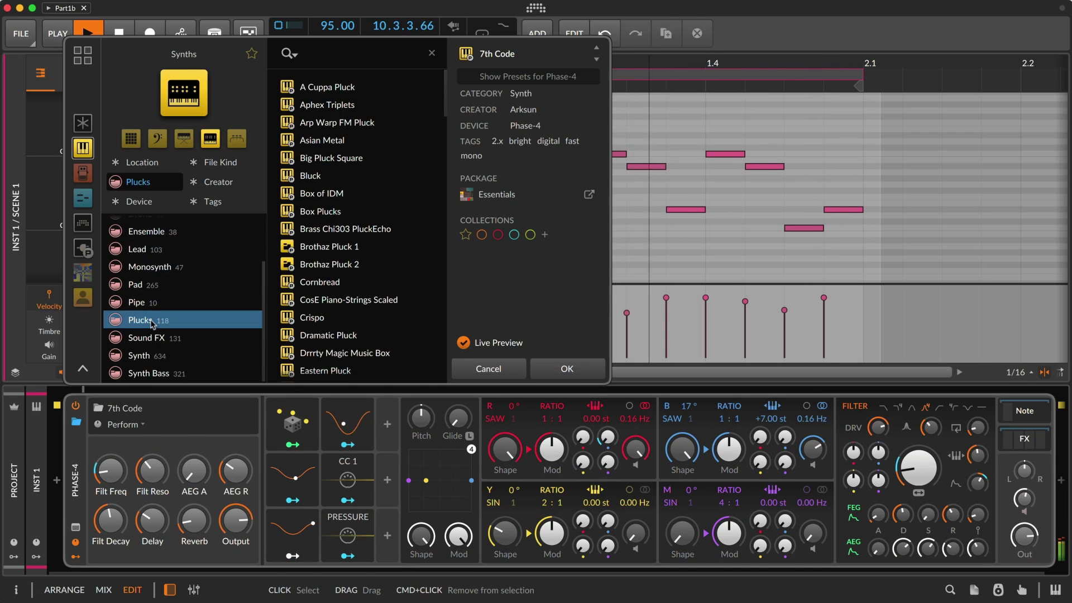
click(212, 203)
click(243, 245)
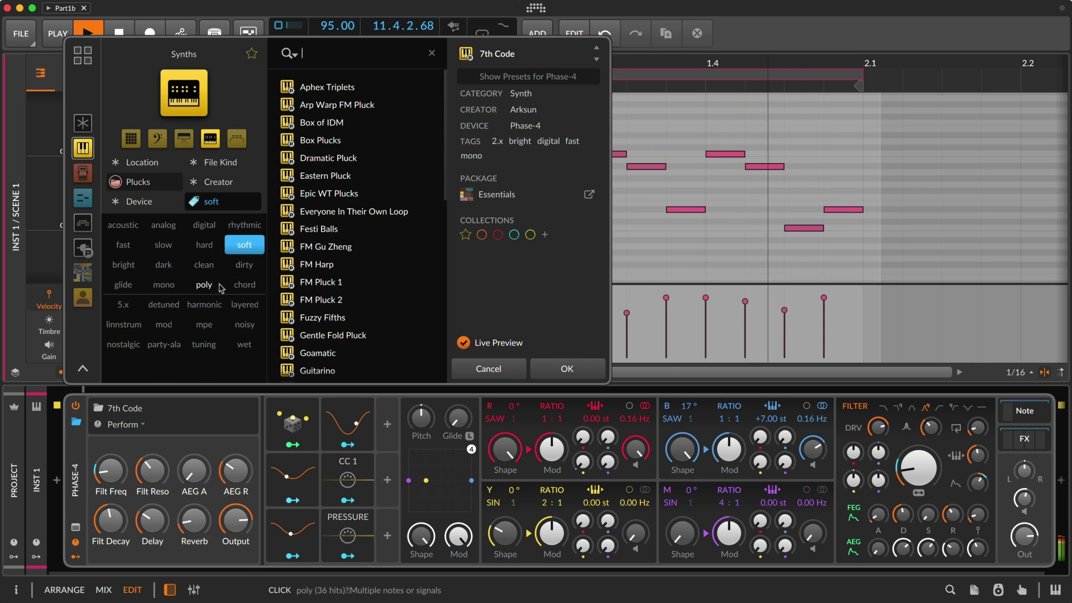
click(164, 304)
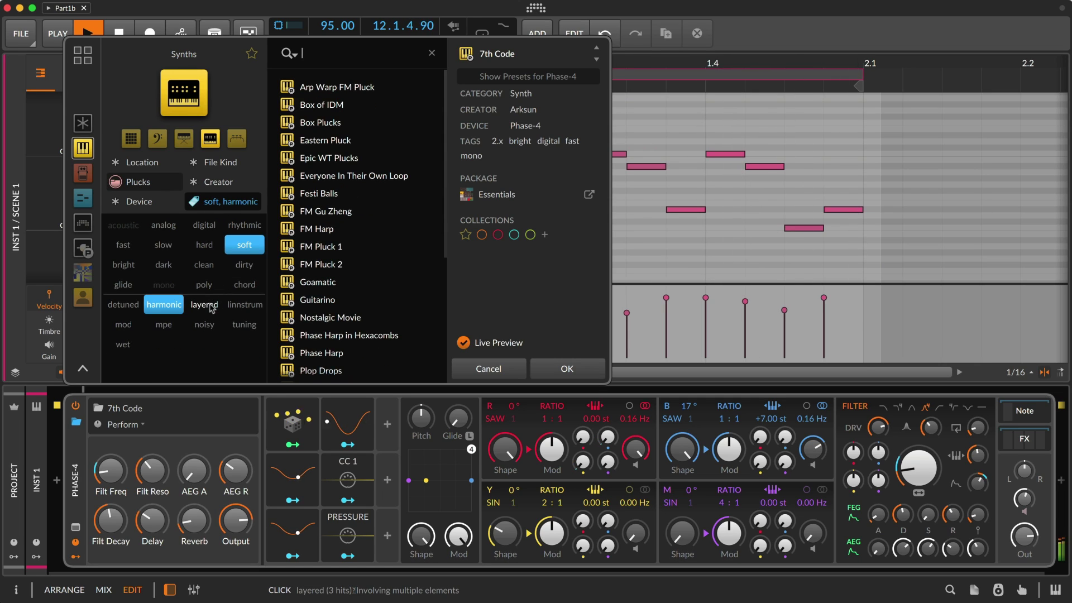
Audition Box Plucks, Festi Balls (cutoff 2.49 kHz), Guitarino and Phase Harp.
click(322, 124)
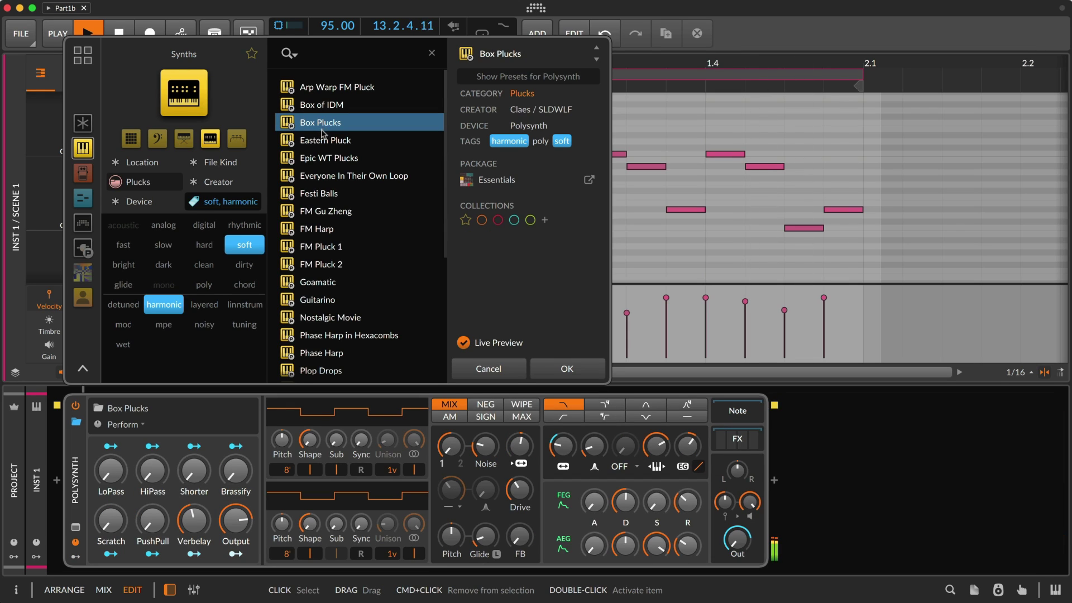
click(321, 194)
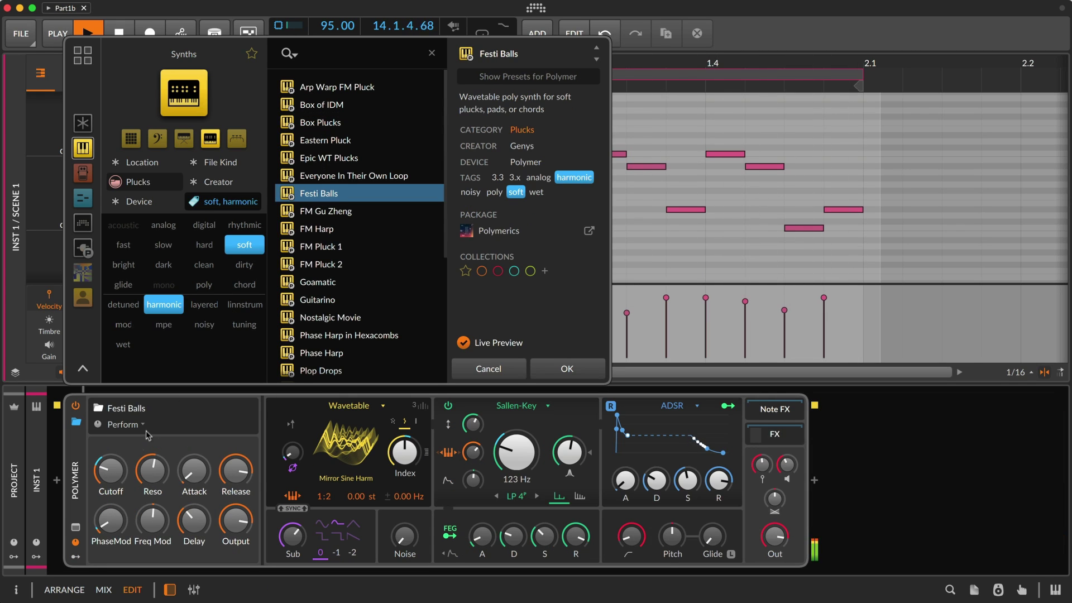
drag(111, 470, 154, 435)
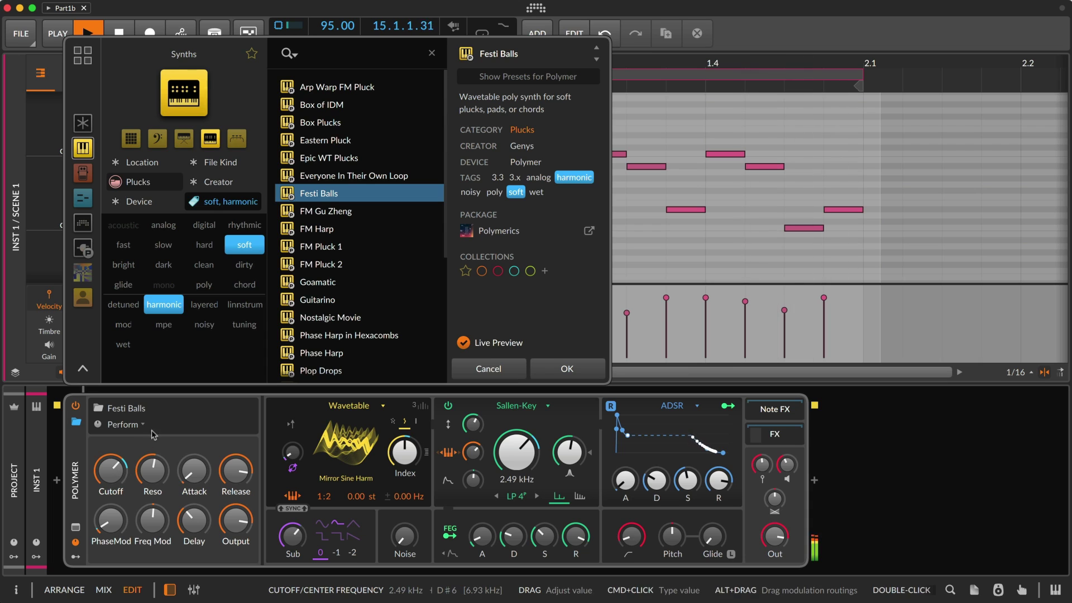
click(317, 300)
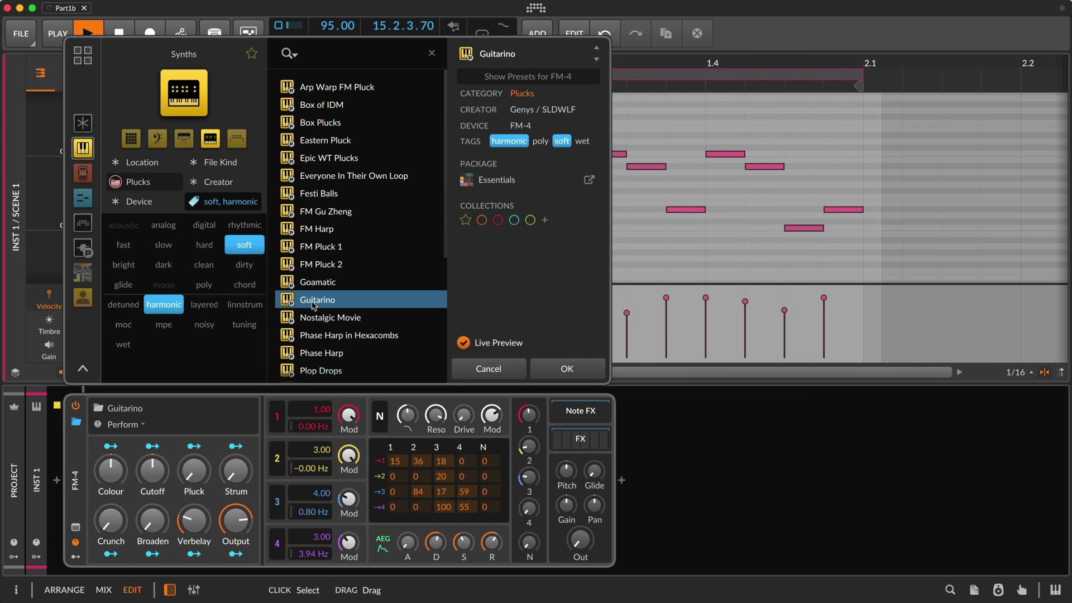
click(318, 353)
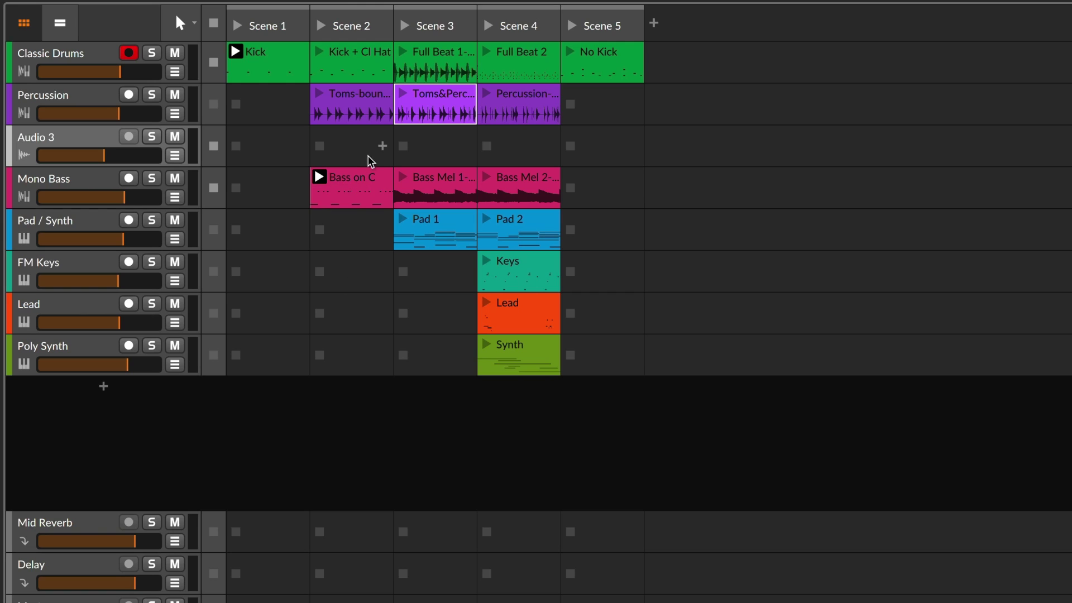
Open the samples and clips browser for Audio 3's empty slot, then Polymer's modulator browser.
click(381, 147)
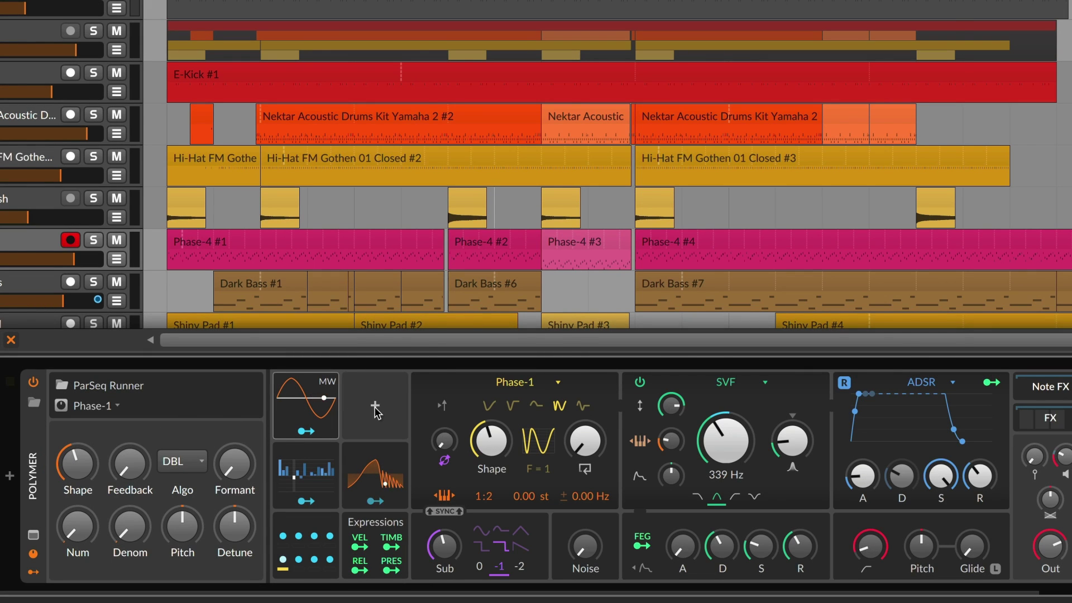
click(375, 407)
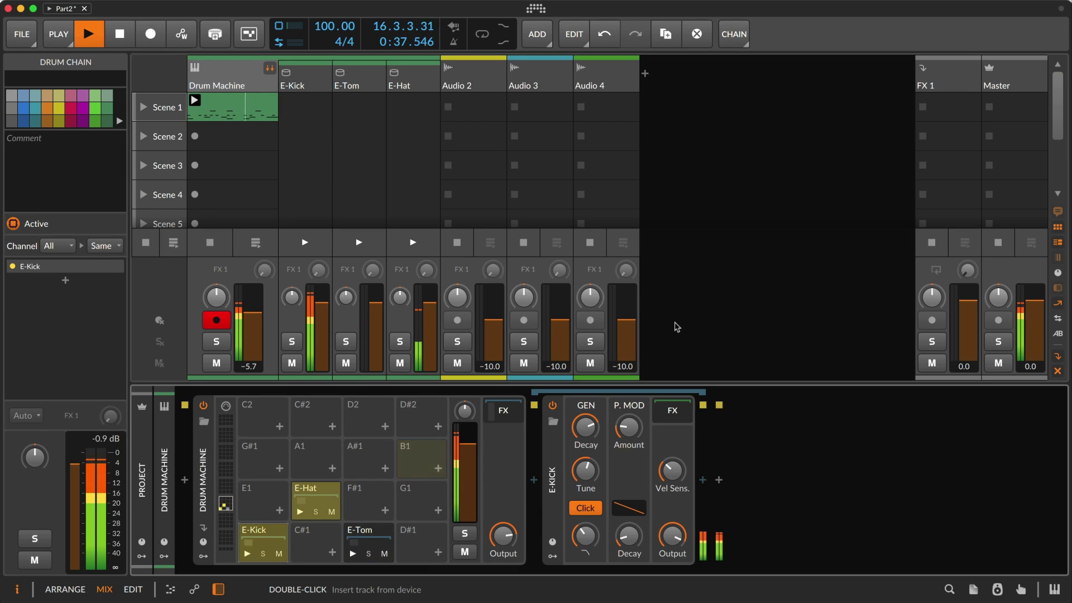
Browse snares for pad B1, previewing 808 Layered Snare 3 and Fat Snare 3.
click(439, 472)
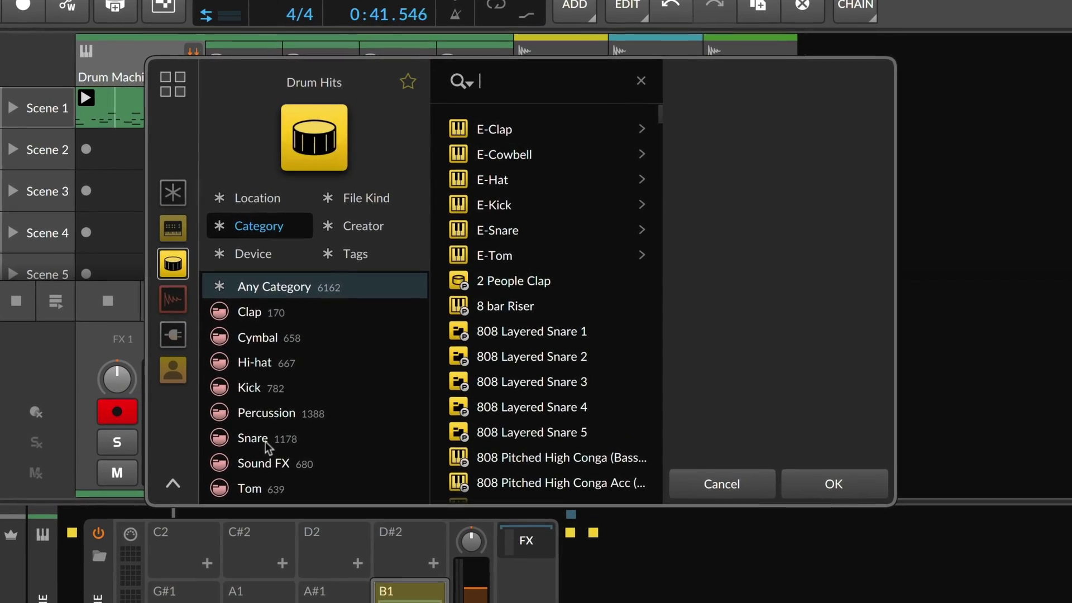
click(265, 441)
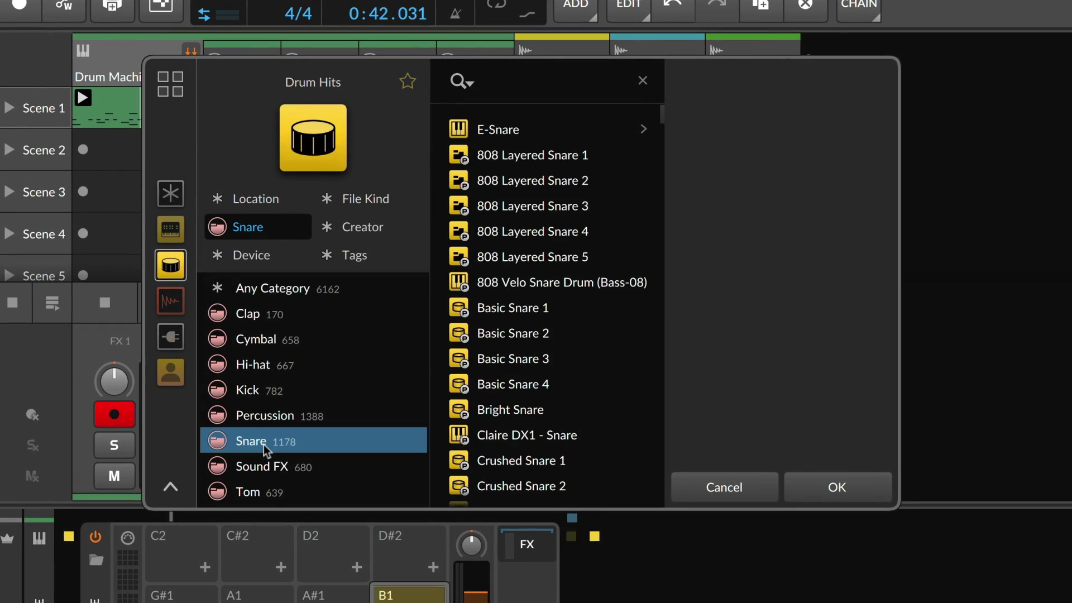
click(520, 208)
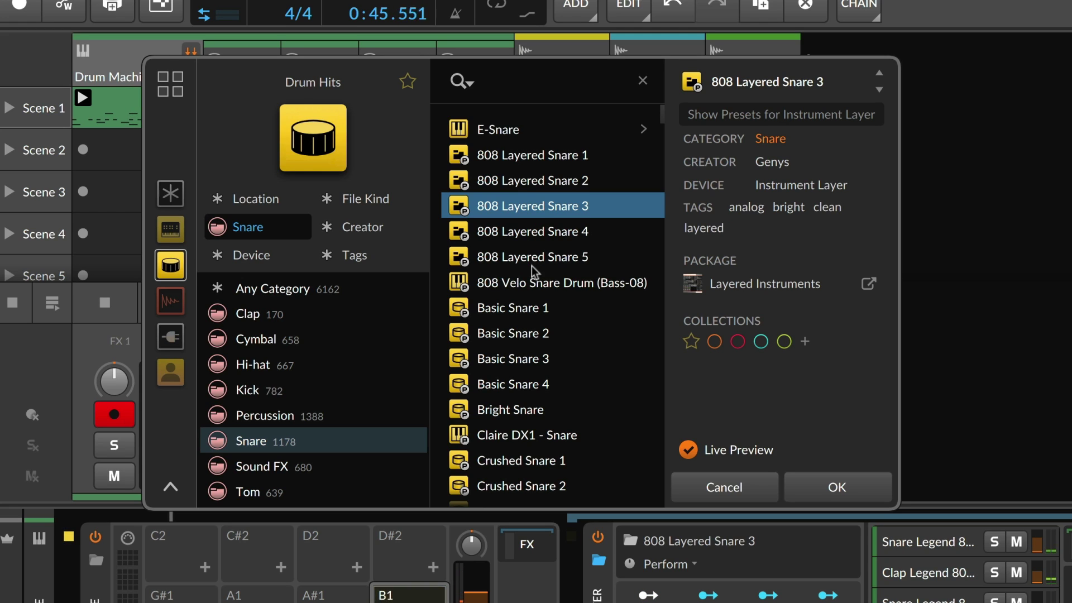
scroll(535, 272, down, 5)
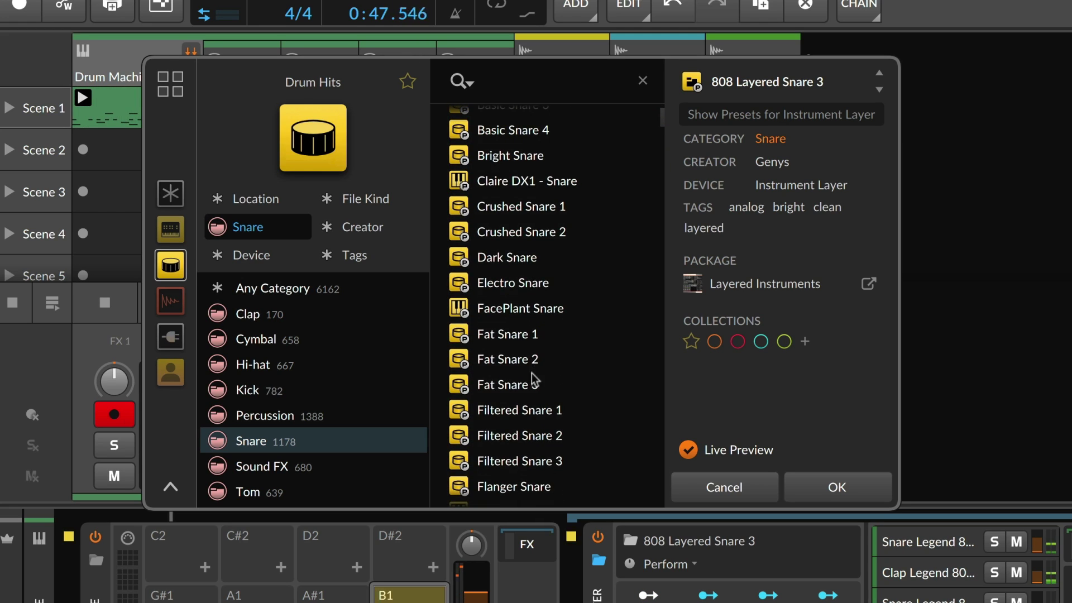
click(534, 385)
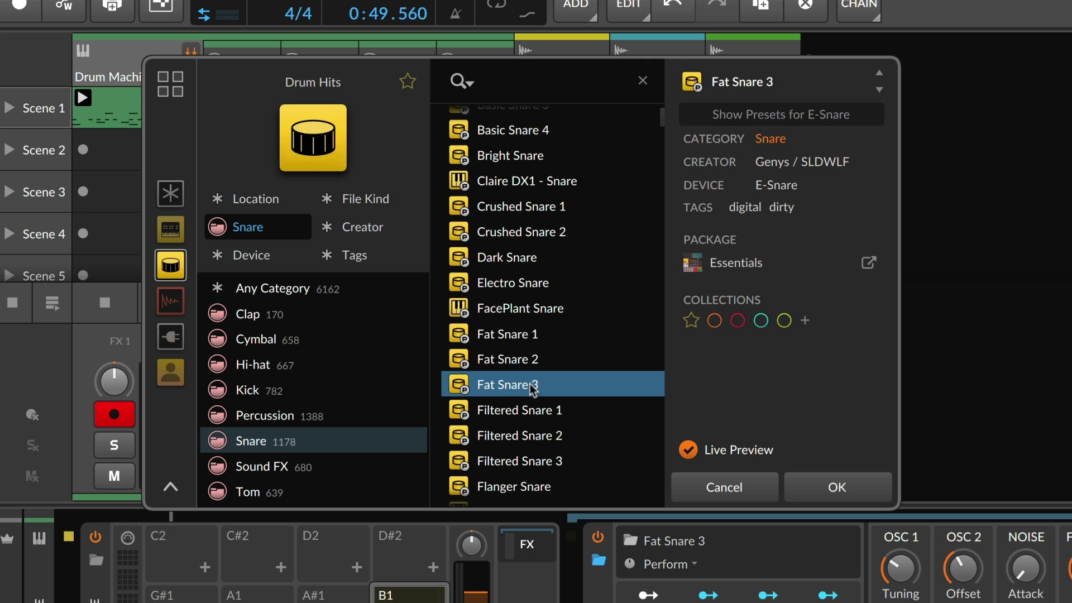
Switch File Kind to Samples and load the Irrupt ER Snares 03 sample onto the pad.
click(381, 208)
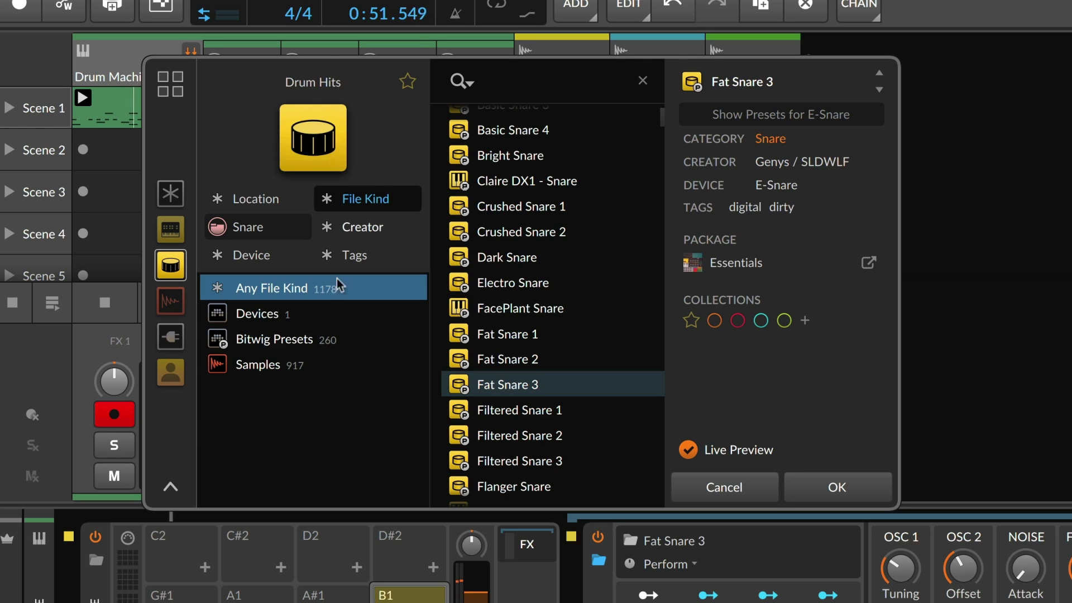
click(305, 343)
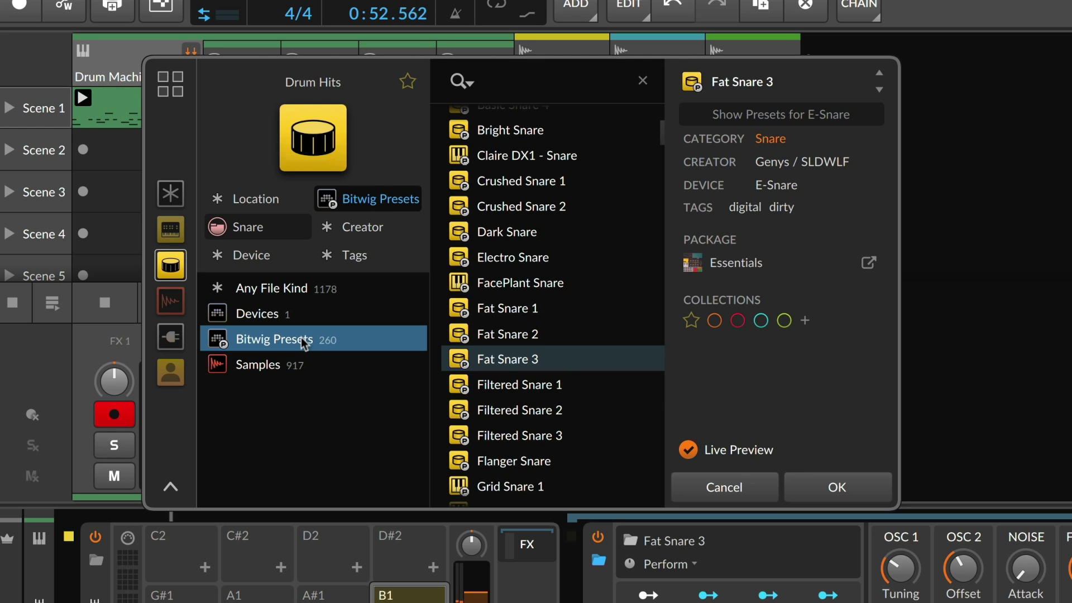
click(287, 367)
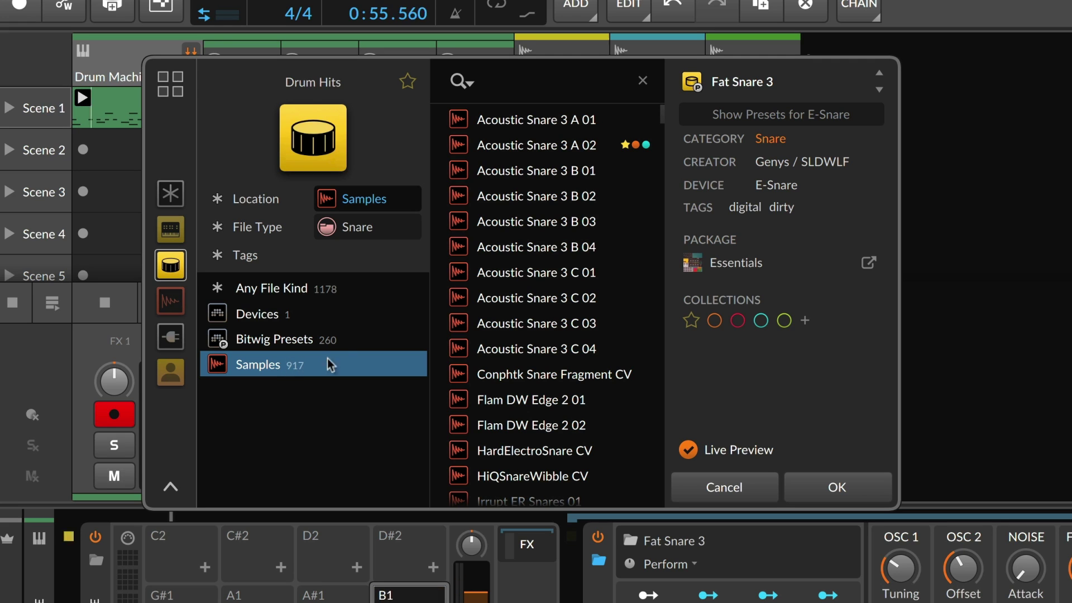
click(529, 377)
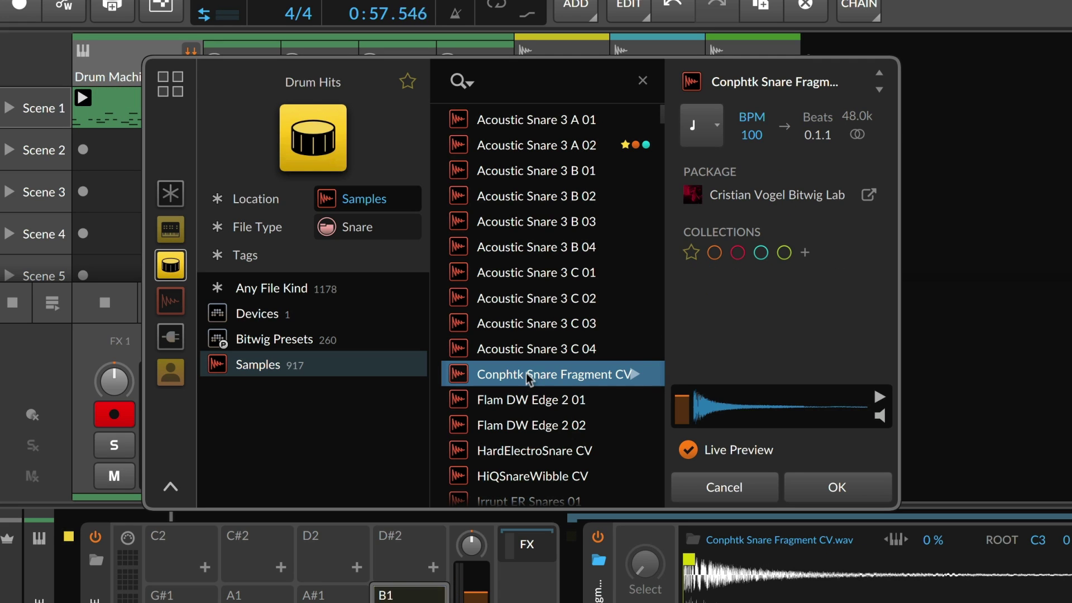
scroll(529, 379, down, 5)
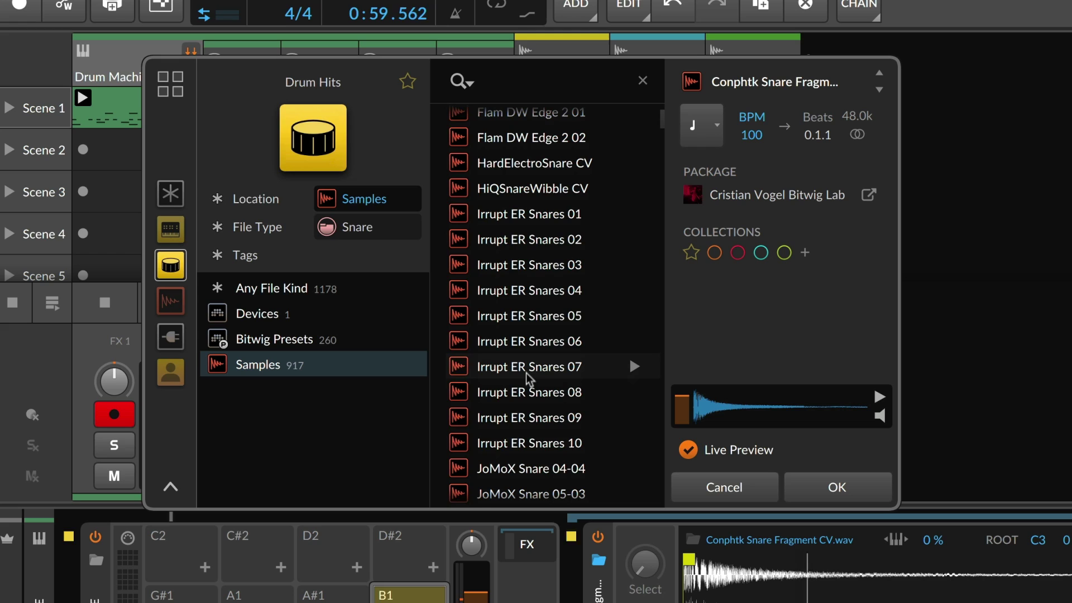
click(531, 269)
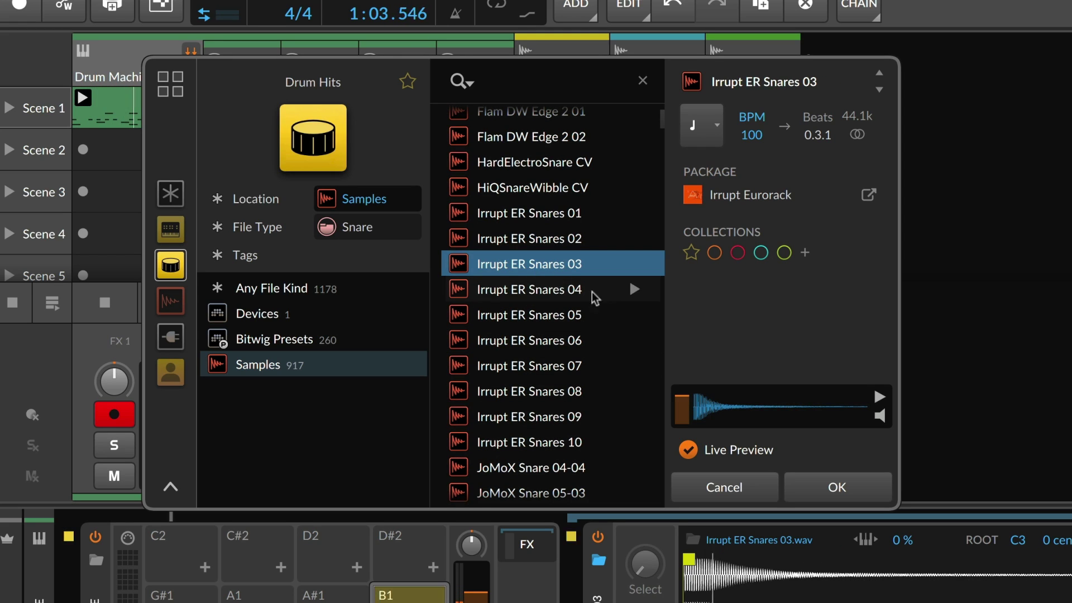
click(836, 487)
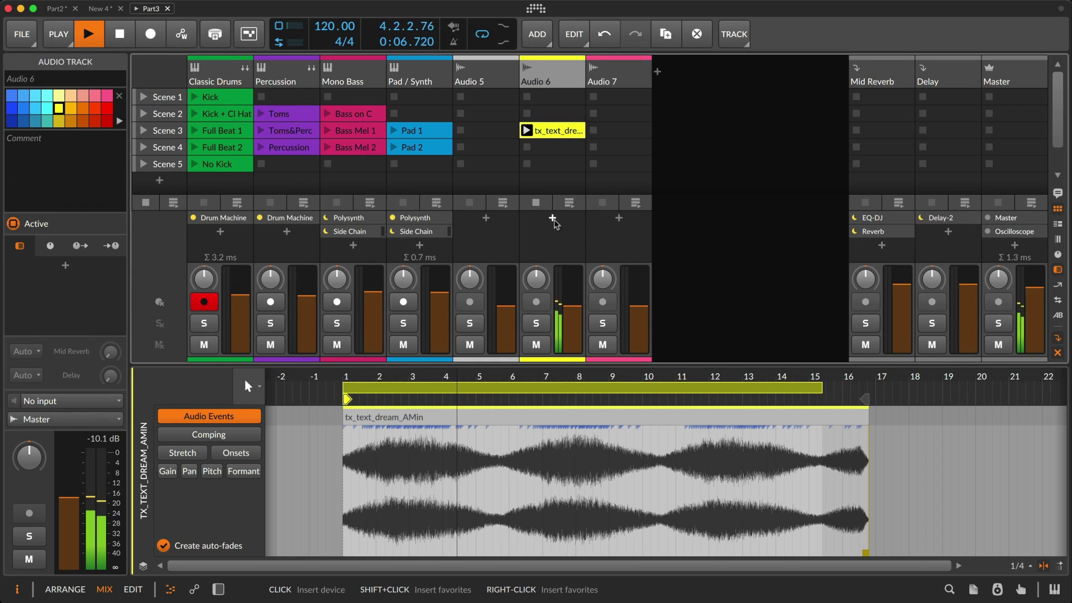
In Audio 6's effect browser, show only plug-ins, listed by vendor.
click(552, 219)
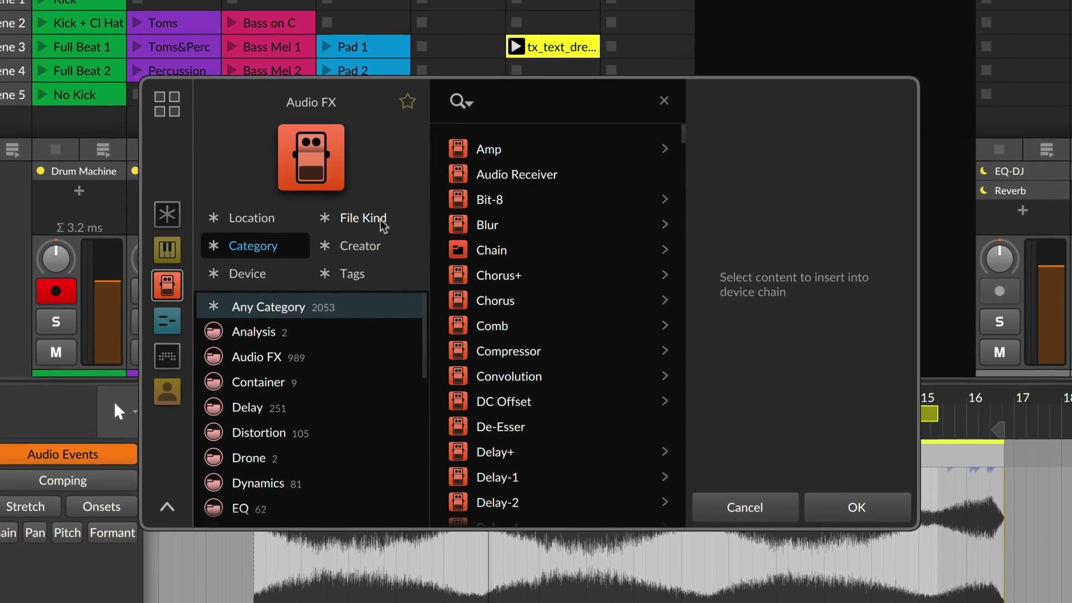
click(433, 254)
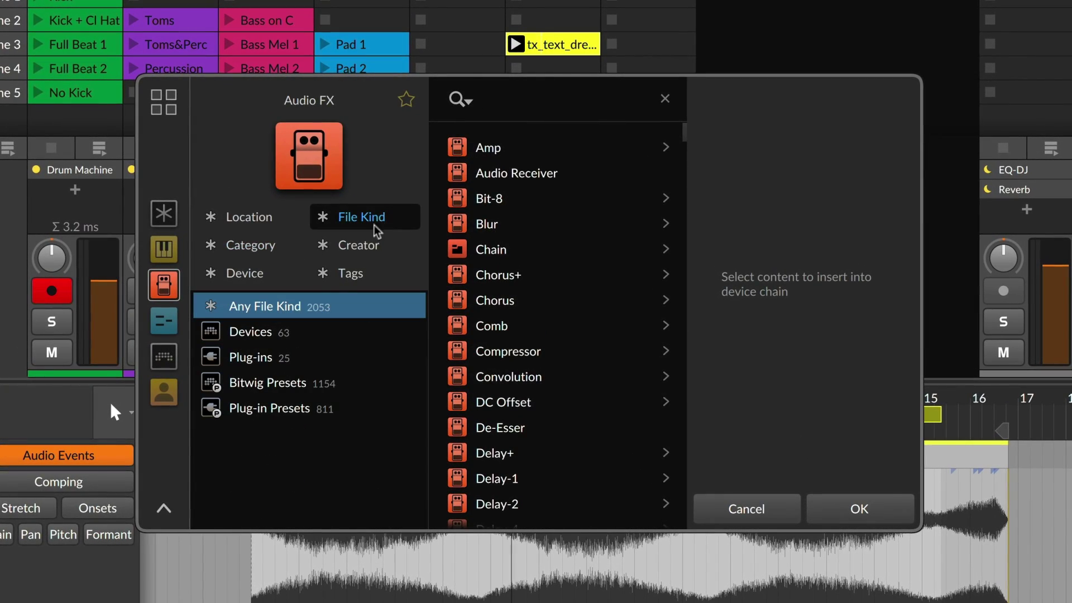
click(270, 366)
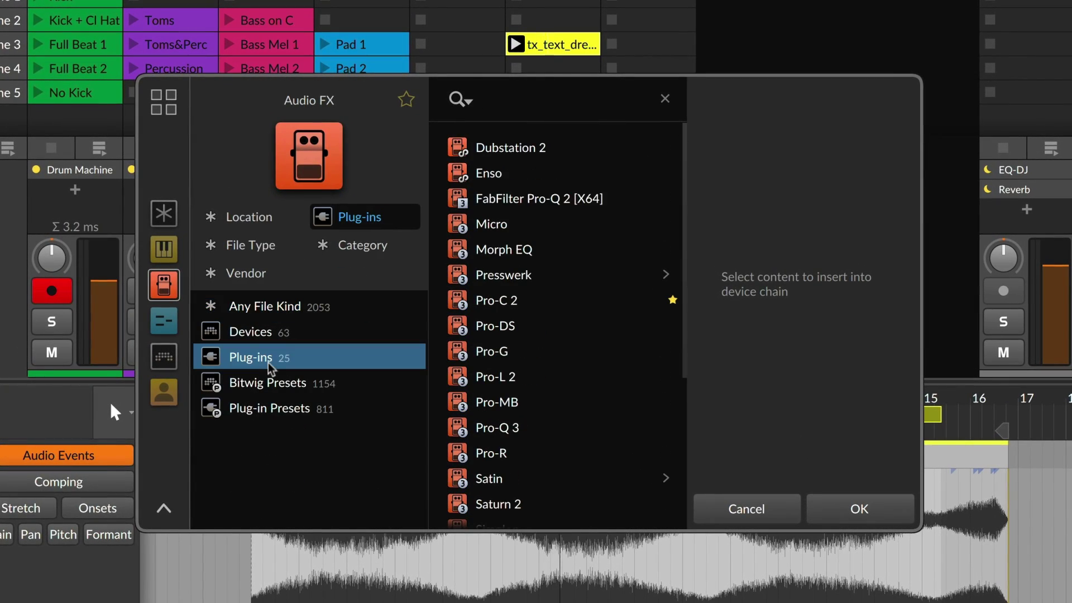
click(259, 276)
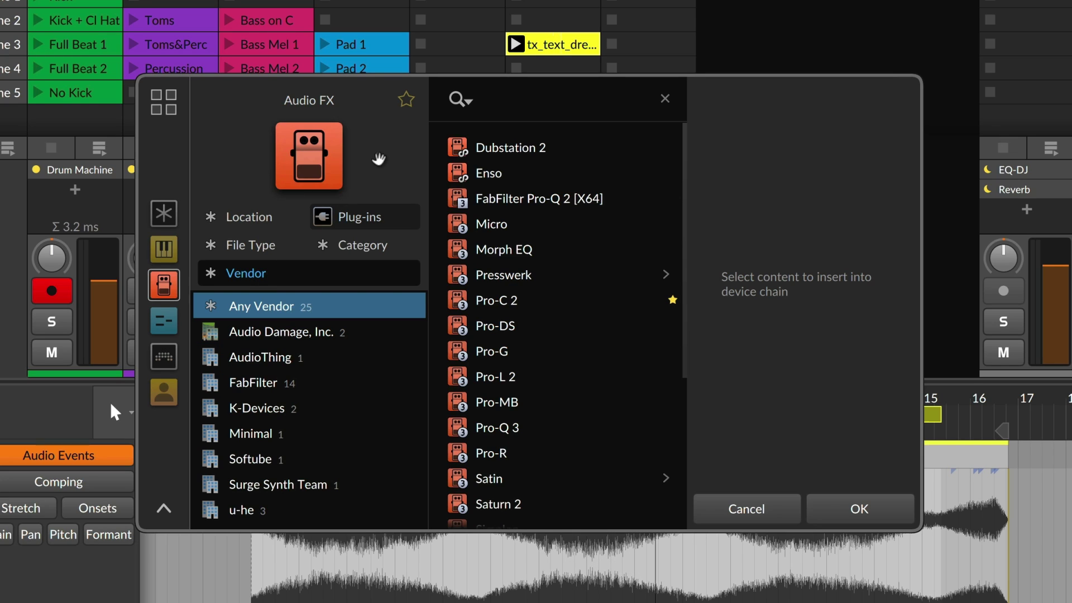
Save these filters as the default for empty audio tracks via Browser Settings.
click(376, 162)
mouse_move(475, 294)
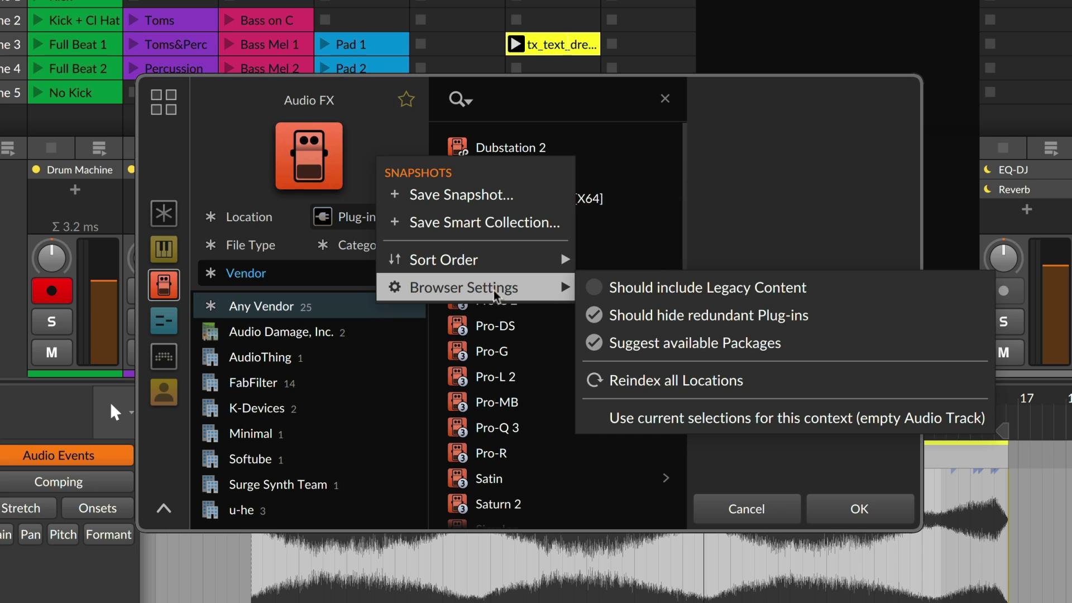
click(659, 427)
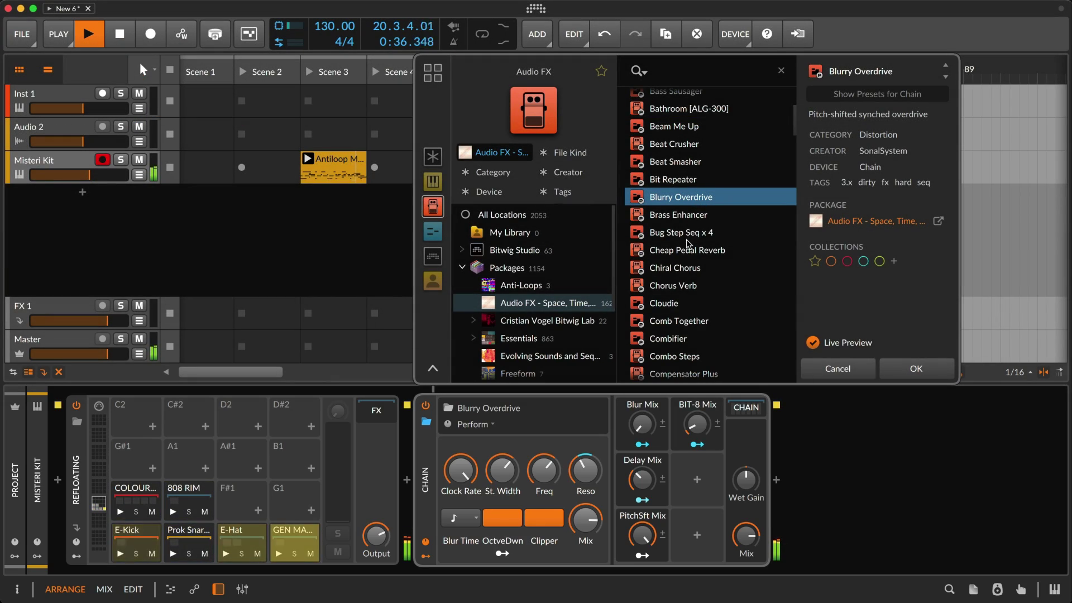
Preview Cheap Pedal Reverb and Chiral Chorus, adding Chiral Chorus to For Later.
click(687, 251)
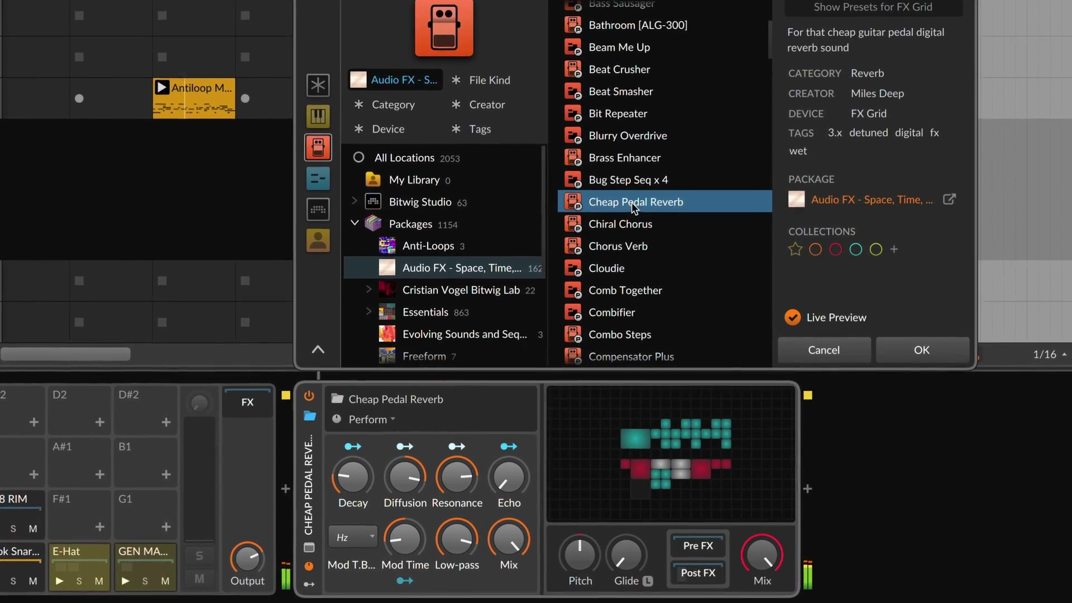
click(633, 224)
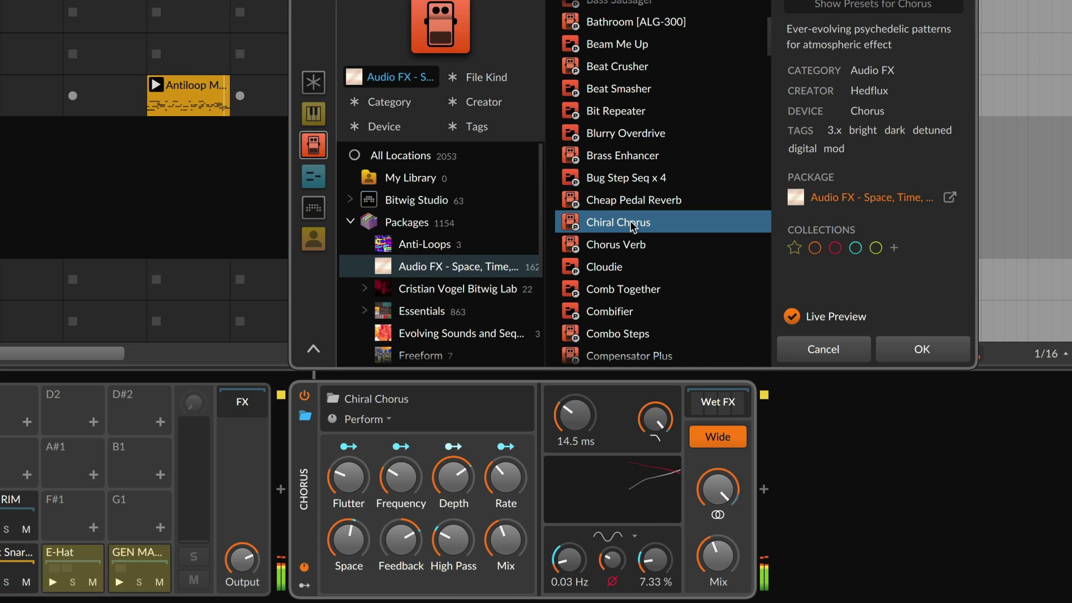
right_click(632, 223)
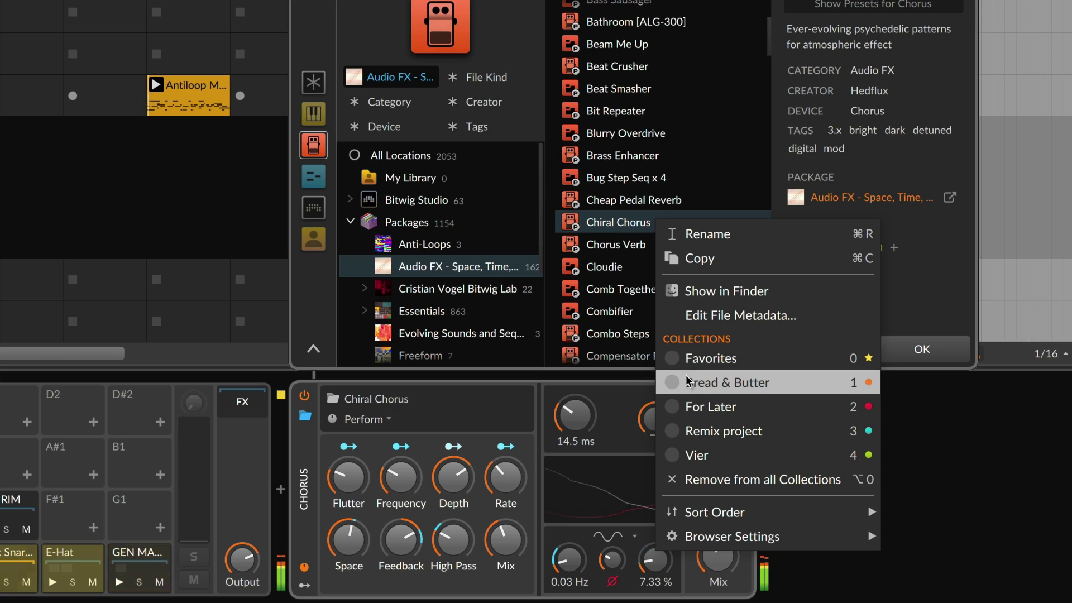
click(699, 410)
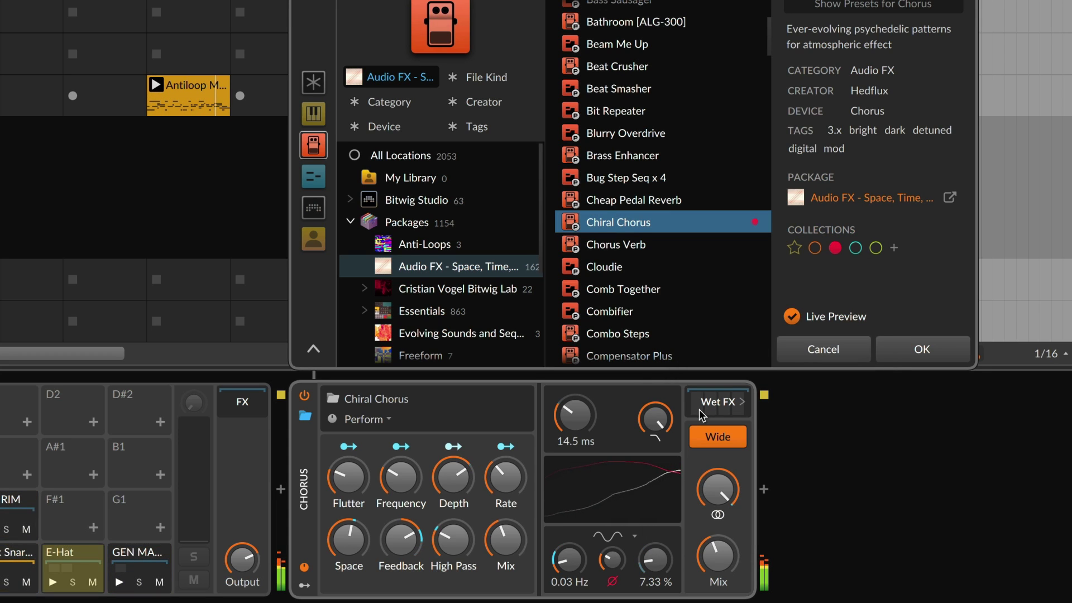
Preview Chorus Verb and Cloudie, marking Cloudie as a favourite.
click(663, 245)
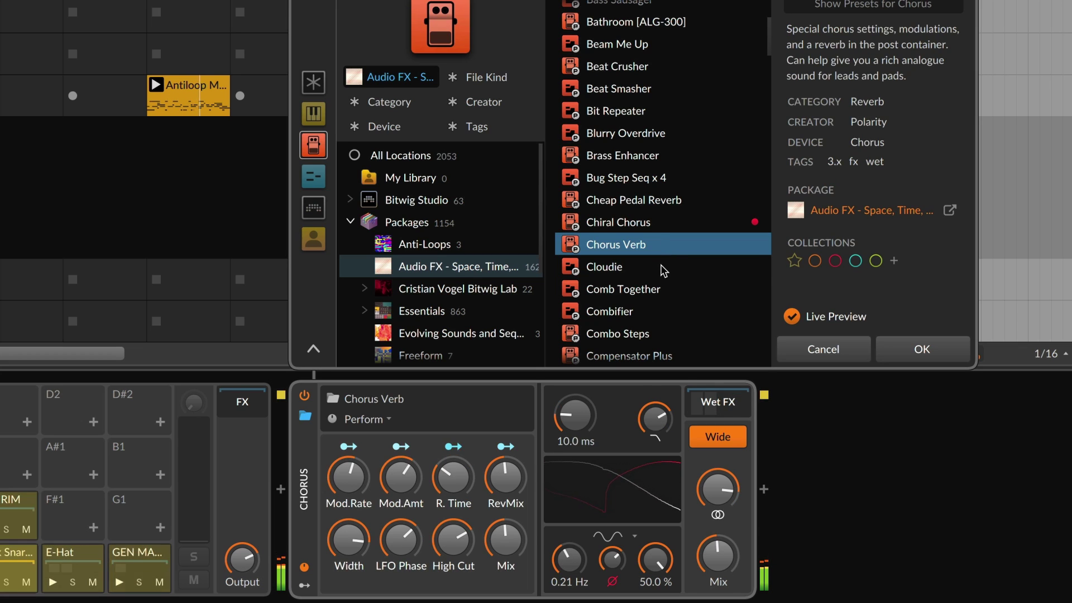
click(664, 270)
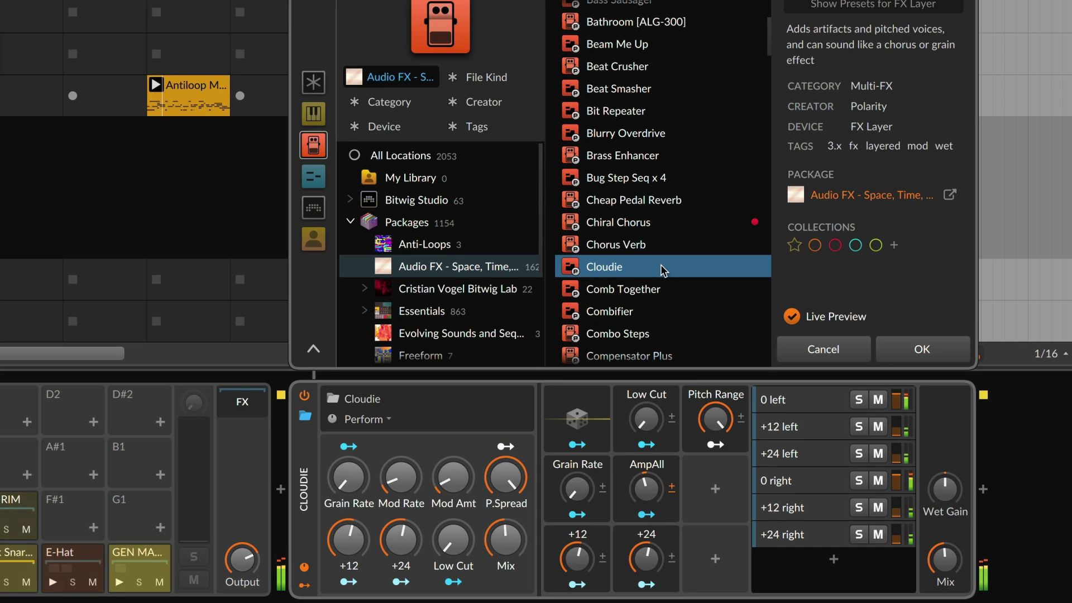
key(0)
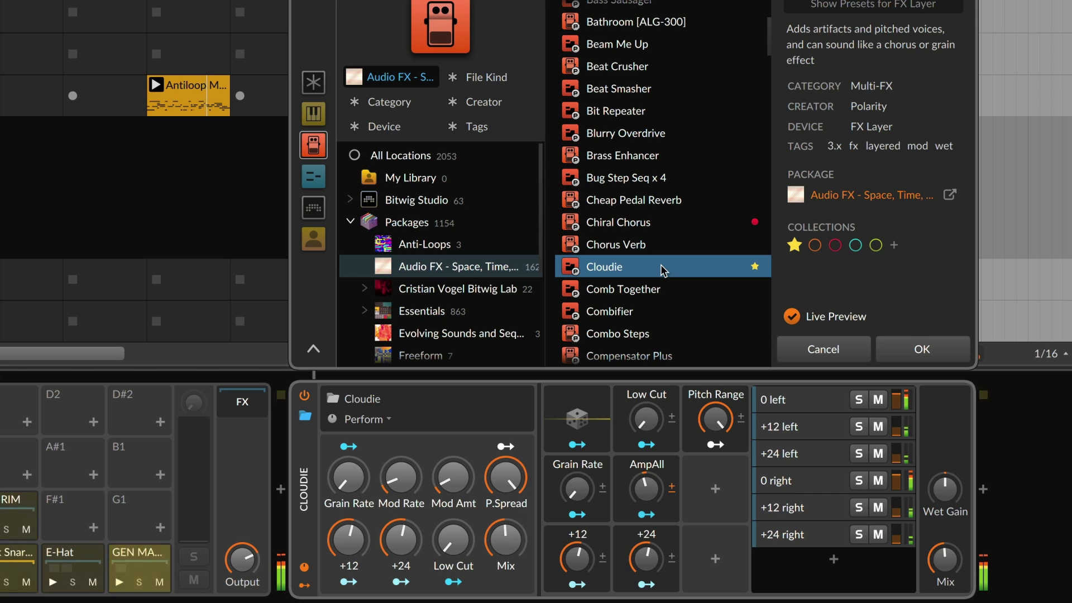
Add Comb Together to the For Later and Remix project collections, then compact the browser.
scroll(662, 267, down, 2)
click(662, 252)
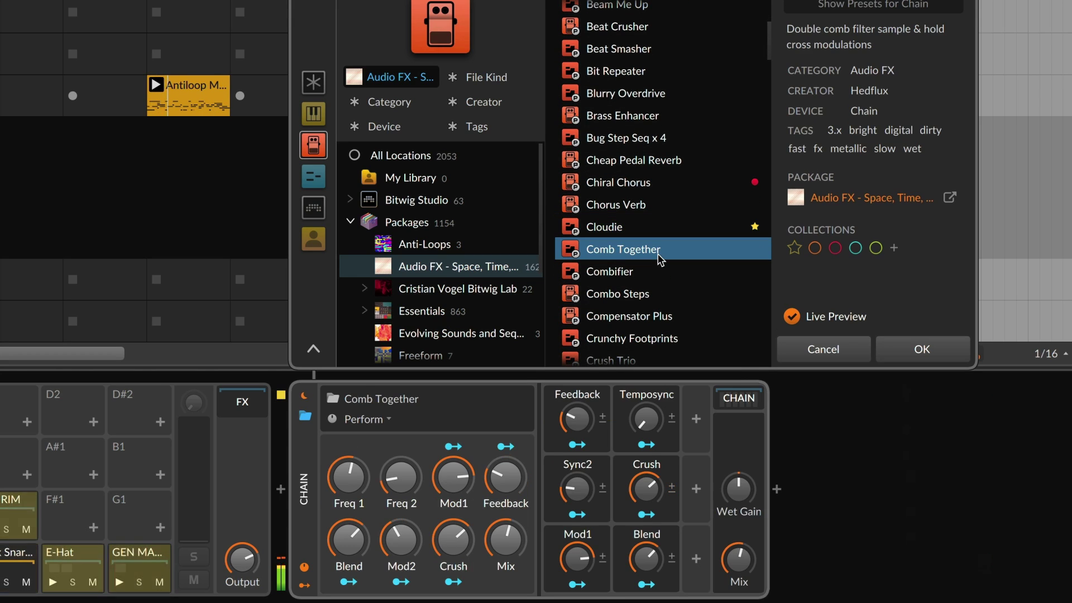
key(2)
key(3)
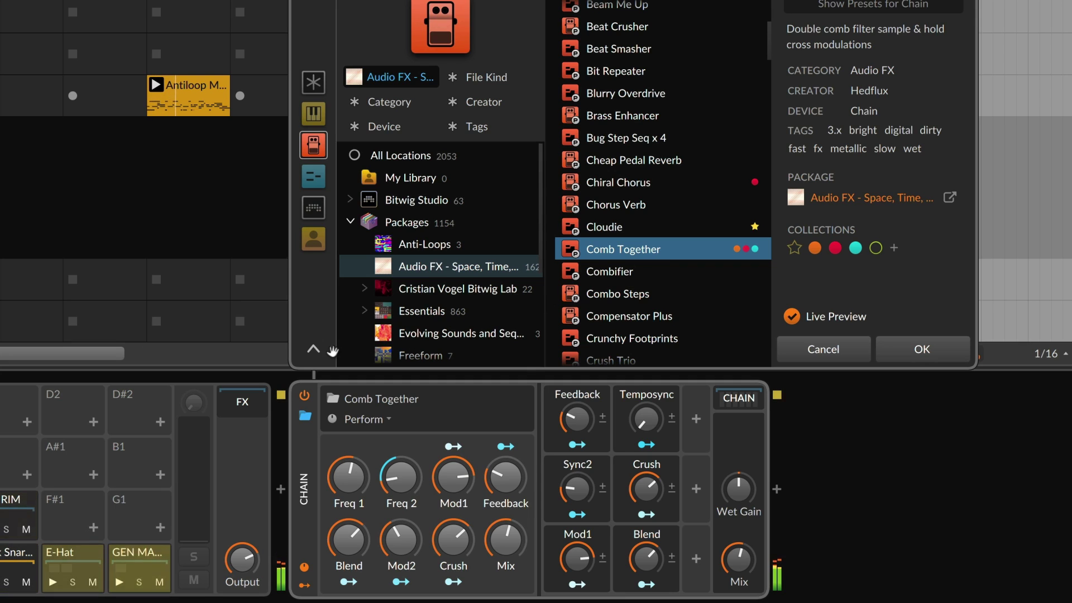
click(314, 349)
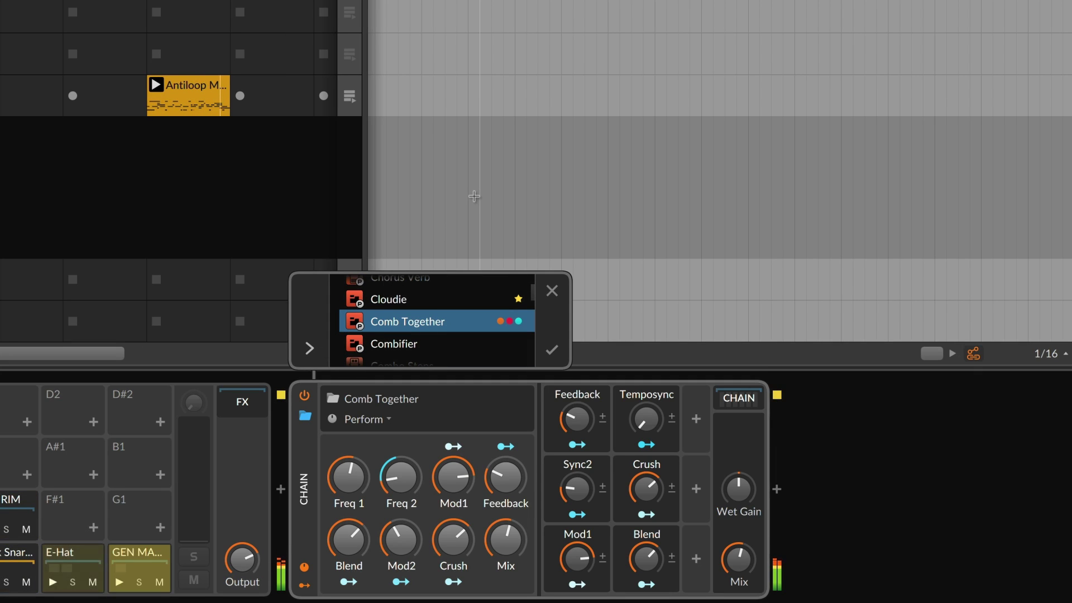
Step through the Combifier, Combo Steps and Compensator Plus presets.
key(Down)
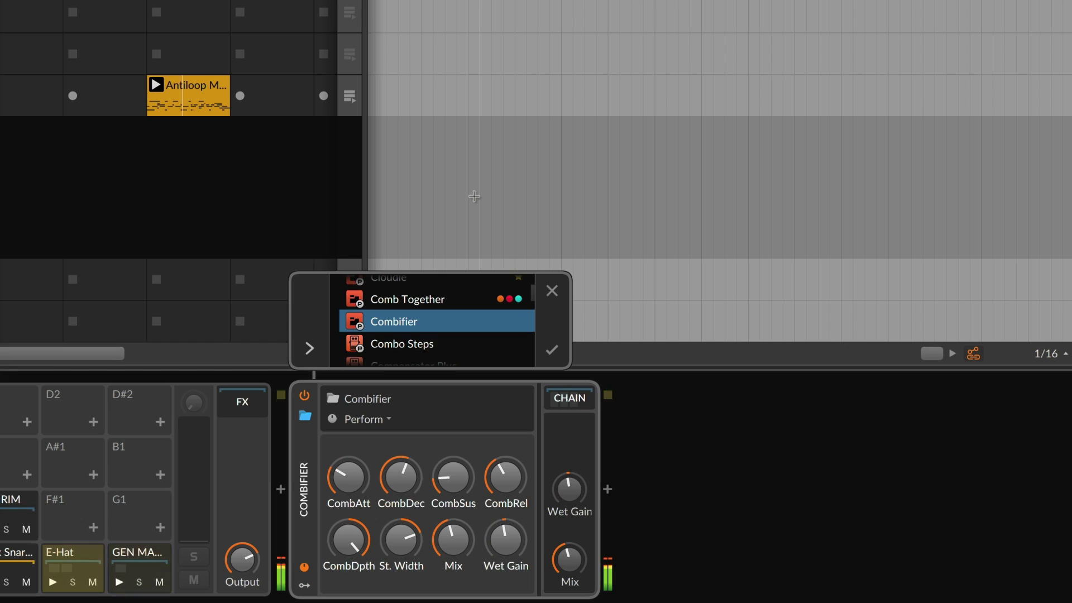
key(Down)
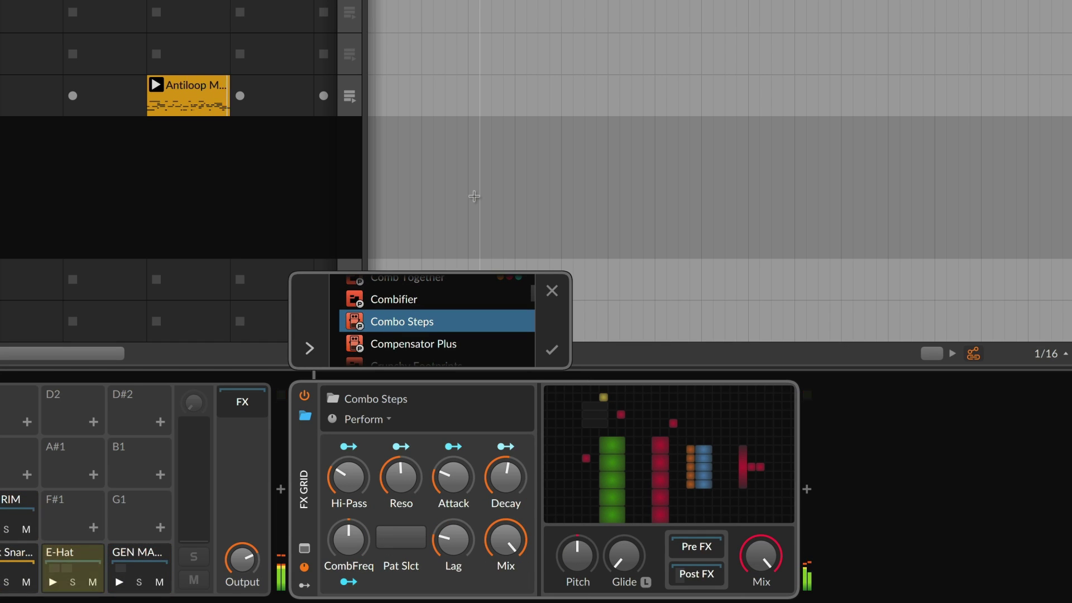
key(Down)
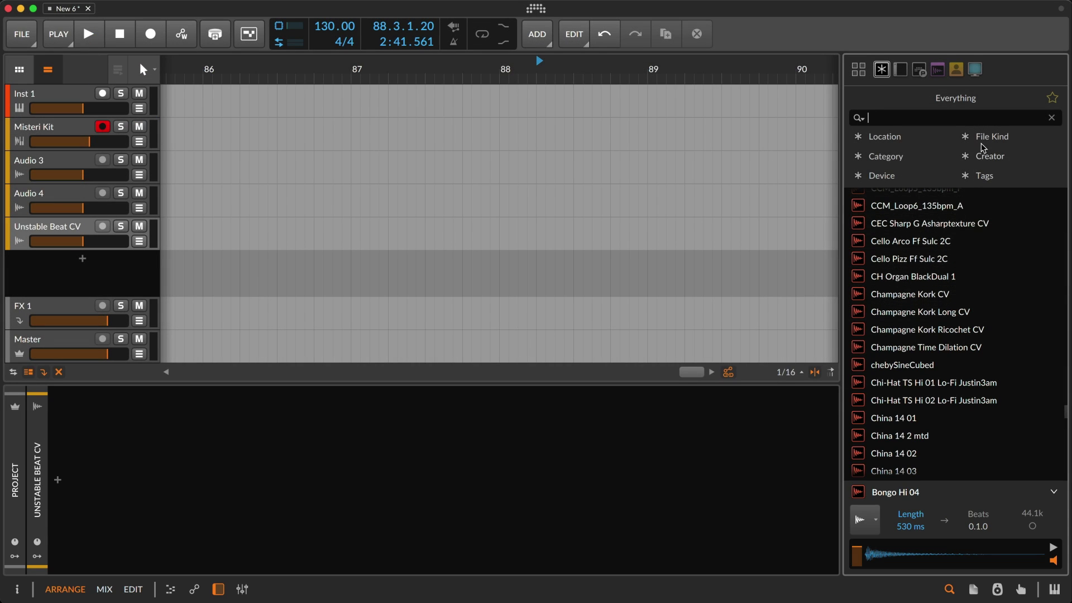
Filter the browser to Sound FX samples and preview Analog Waves FX Hits 02 and 03.
click(985, 138)
scroll(958, 228, down, 3)
click(921, 243)
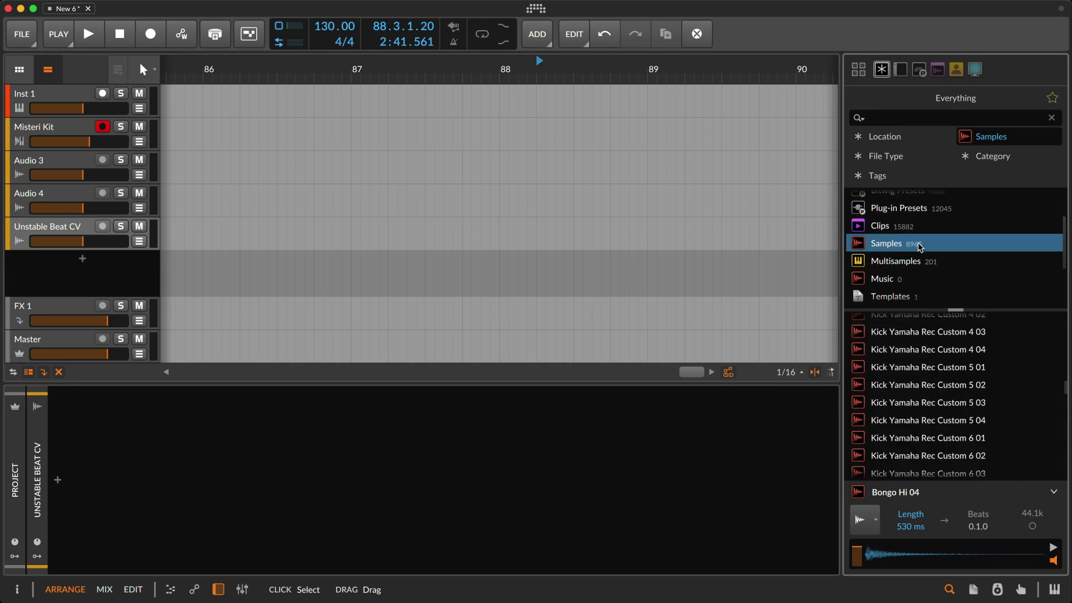
click(994, 156)
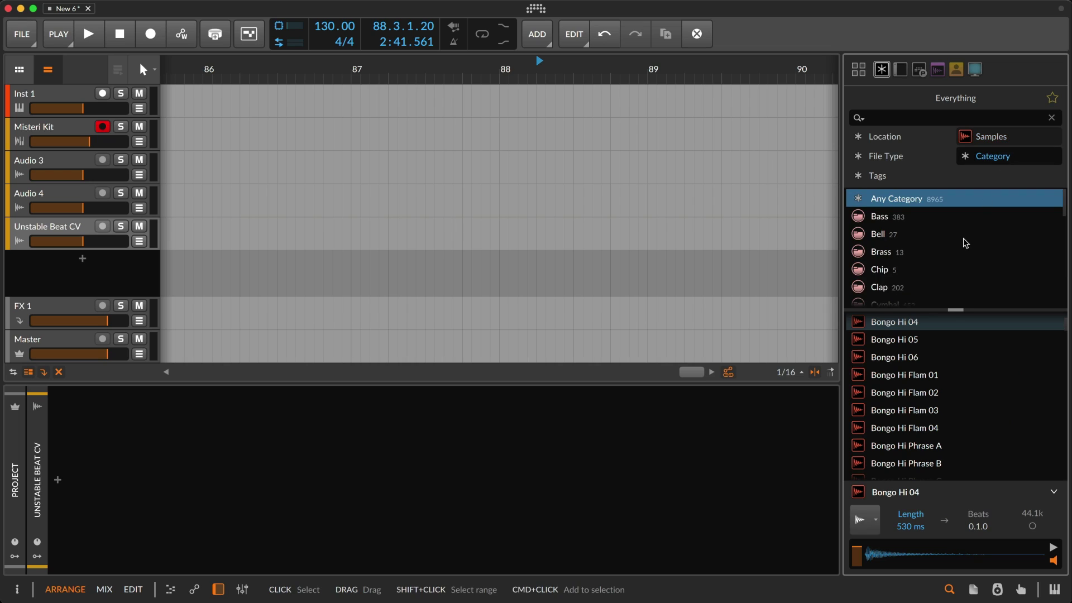
scroll(964, 240, down, 5)
scroll(964, 240, down, 4)
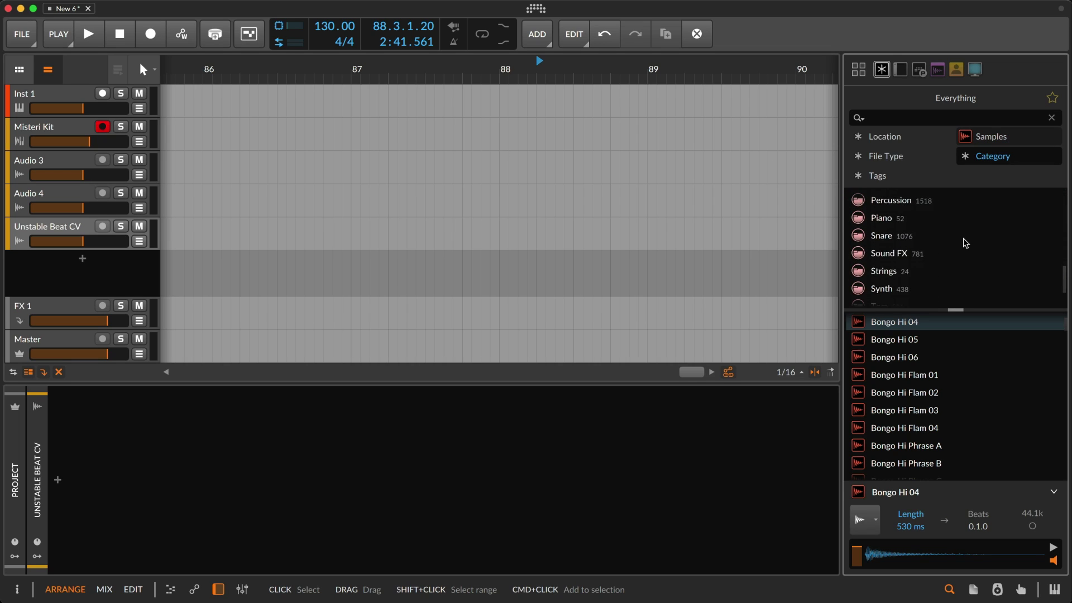
click(920, 252)
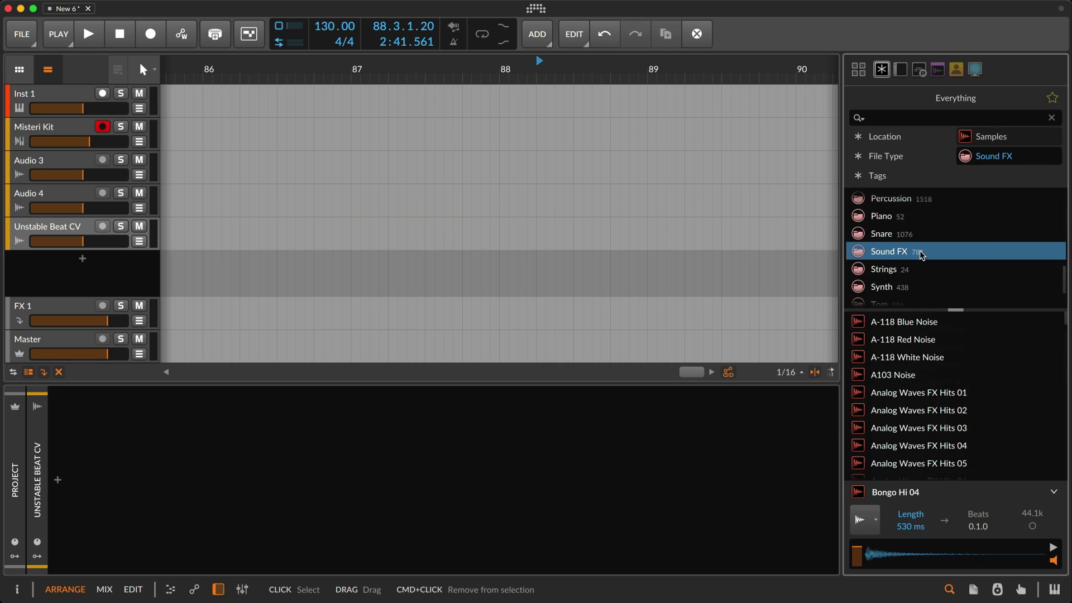
click(922, 412)
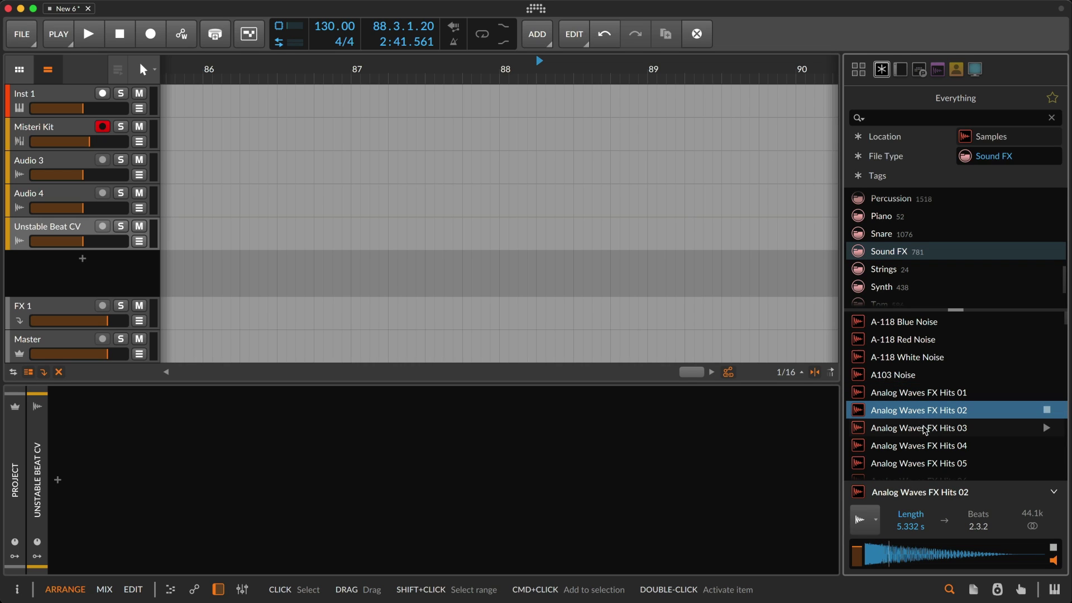
click(925, 428)
Search 'bongo' within Percussion, preview Bongo Hi 01 through 04, then clear the search.
click(923, 113)
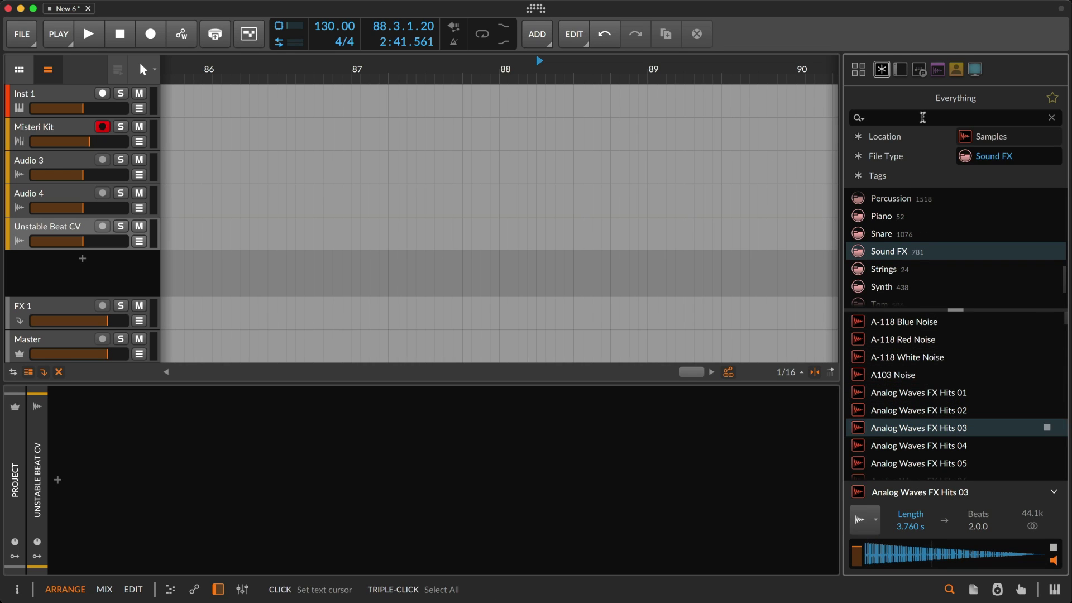
text(bongo)
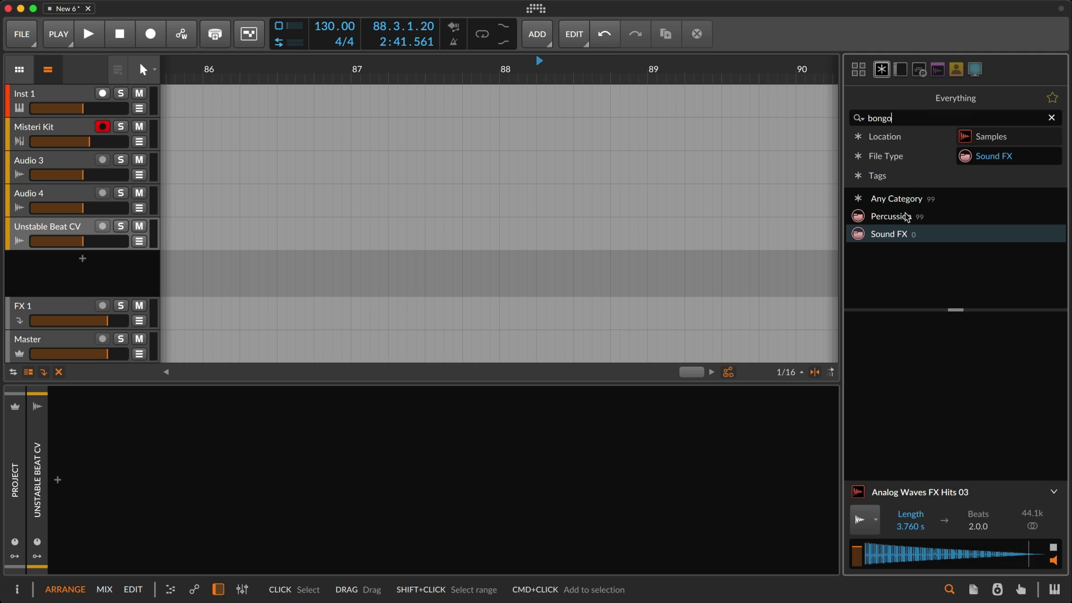
click(905, 222)
click(895, 324)
click(897, 342)
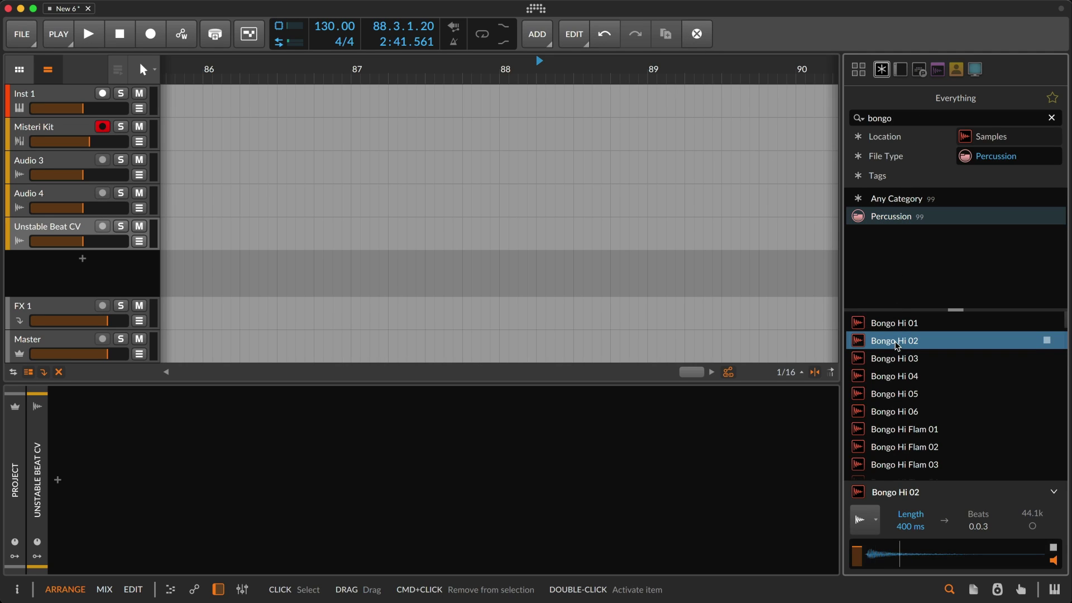
click(898, 359)
click(898, 375)
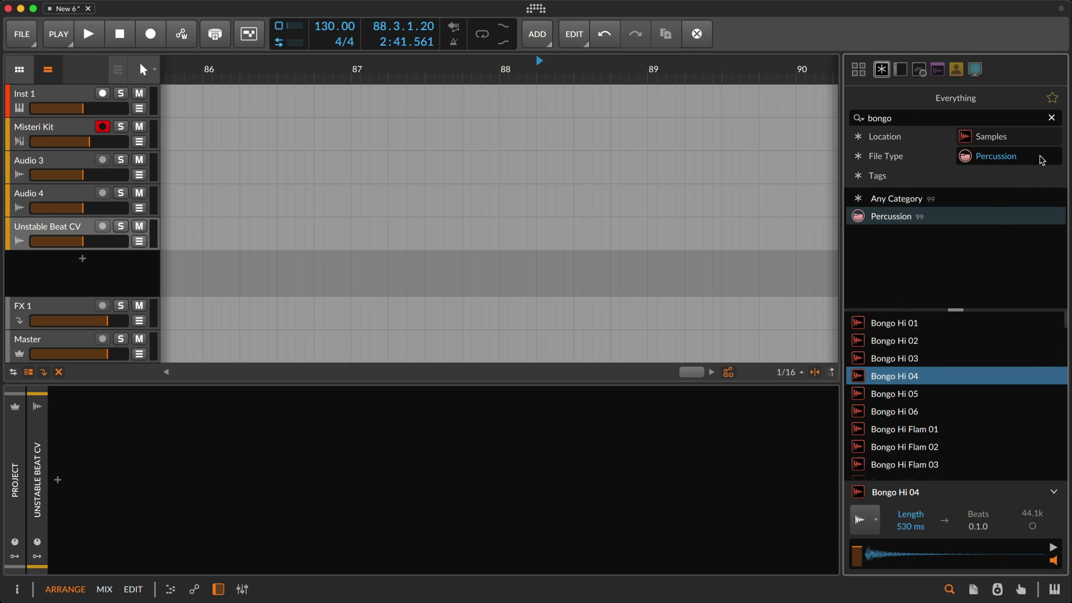
click(1052, 119)
Search 'beat', narrow to Drum Loop, and preview Elephant Beat and Unstable Beat CV.
text(beat)
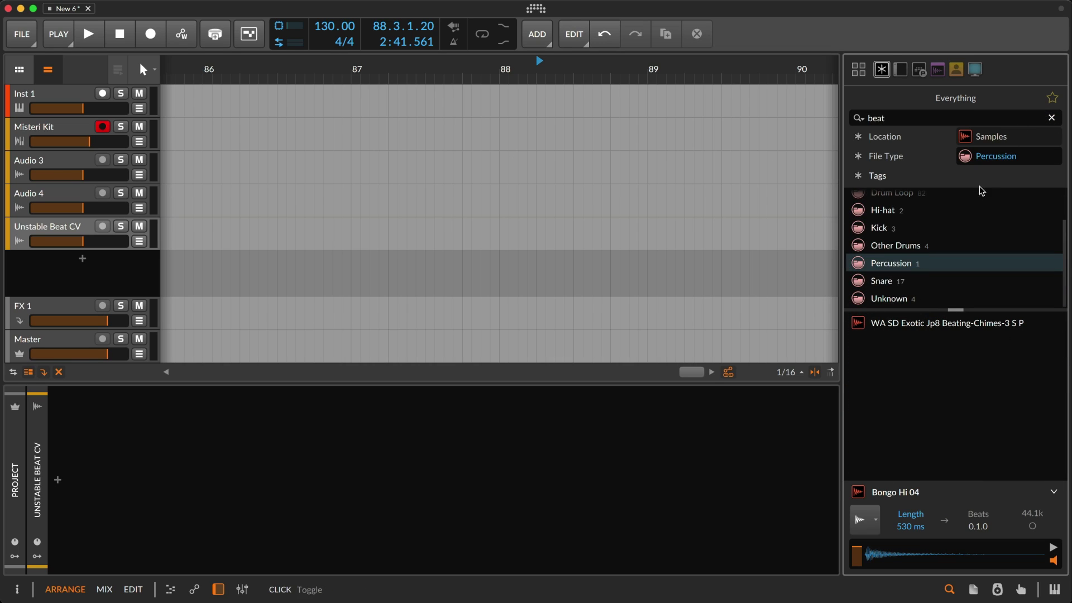
scroll(949, 229, up, 3)
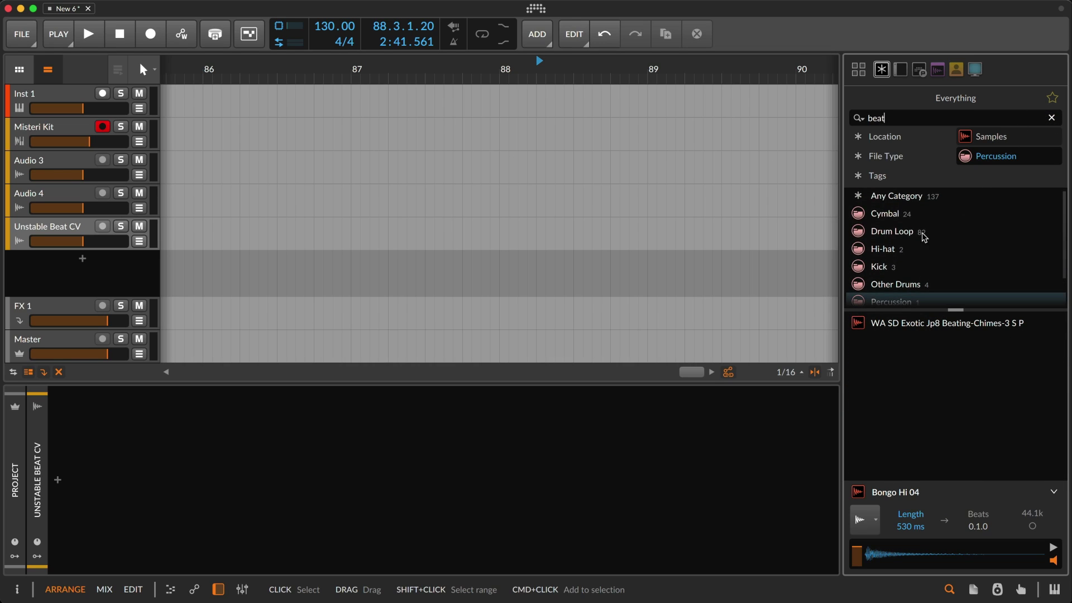
click(921, 232)
click(918, 359)
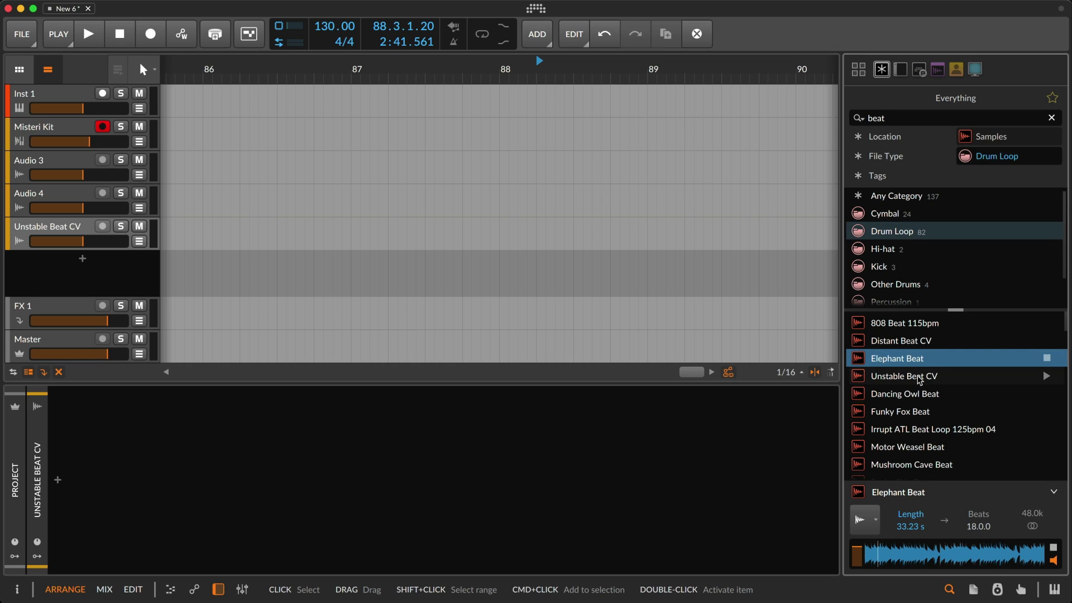
click(920, 377)
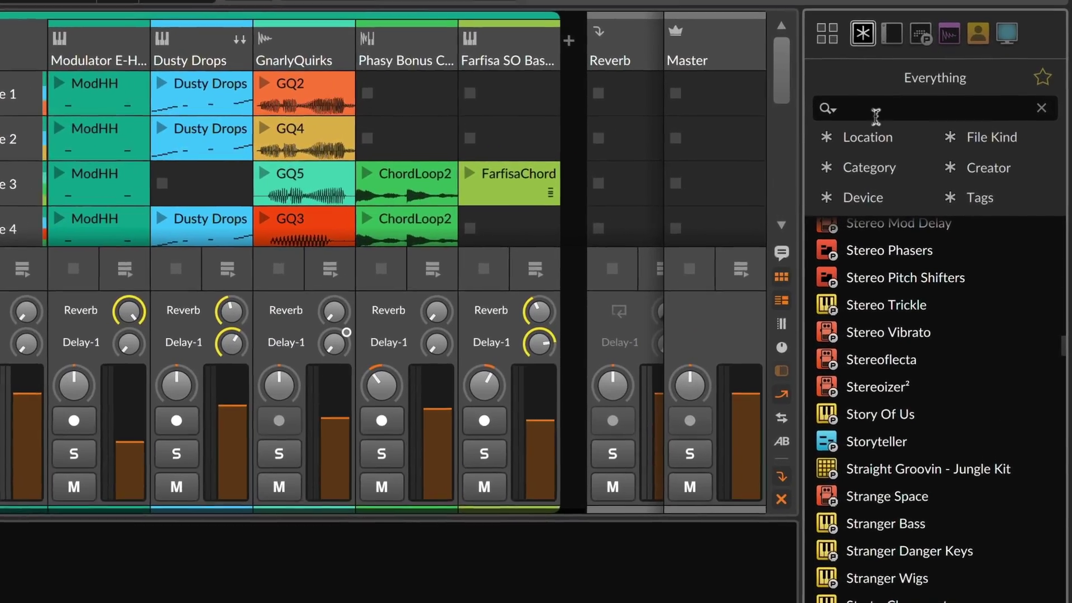
Filter the browser to the Dynamics category using the 'dyn' search suggestion.
click(895, 111)
text(dyn)
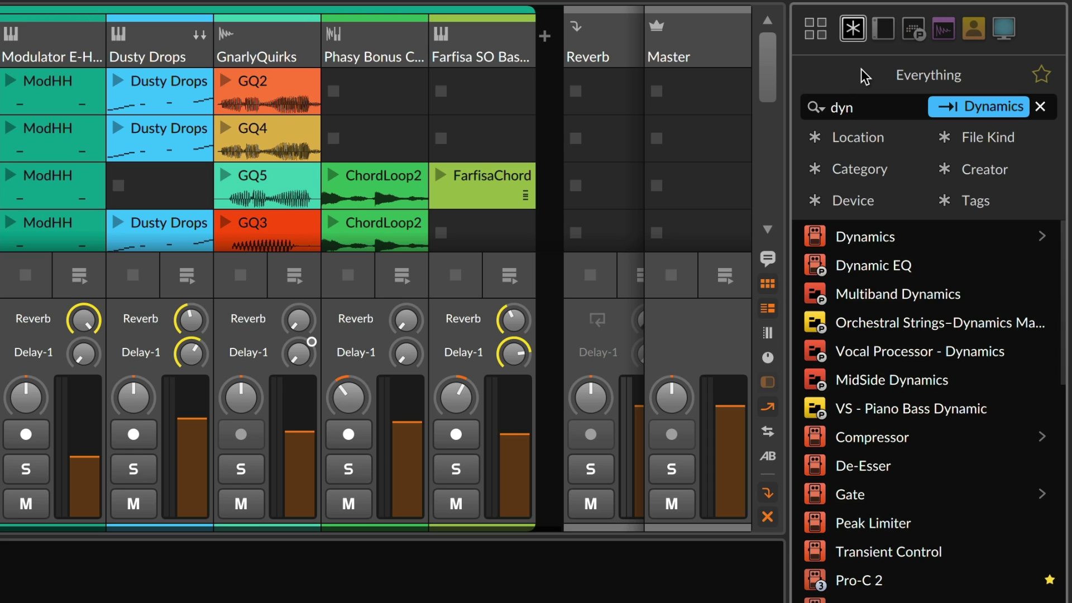
key(Tab)
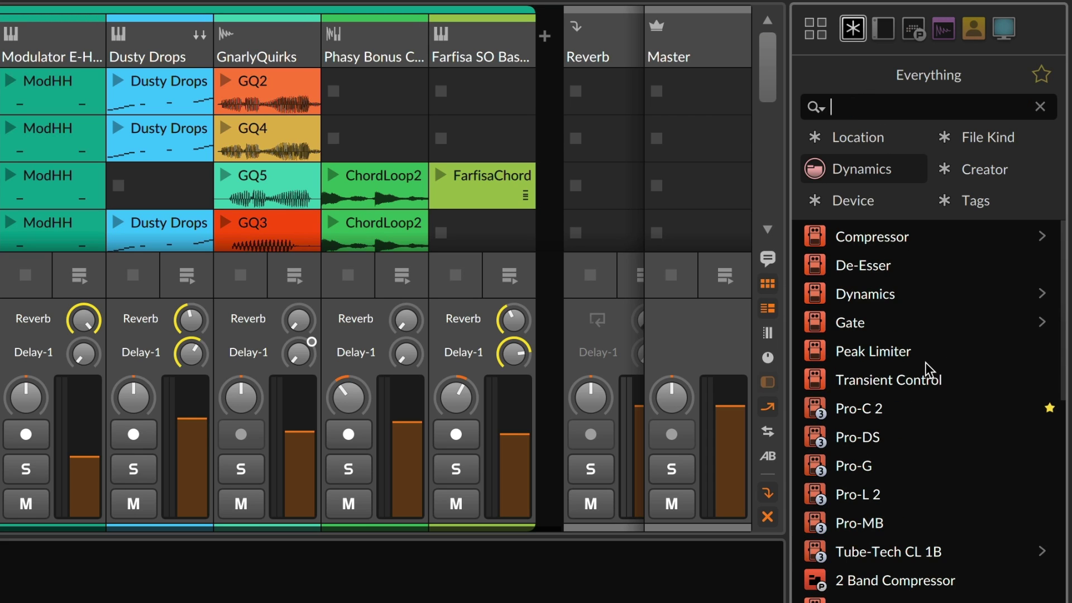
Change the category filter to Drum Loop via the 'dr' suggestion and browse the loops.
scroll(925, 362, down, 10)
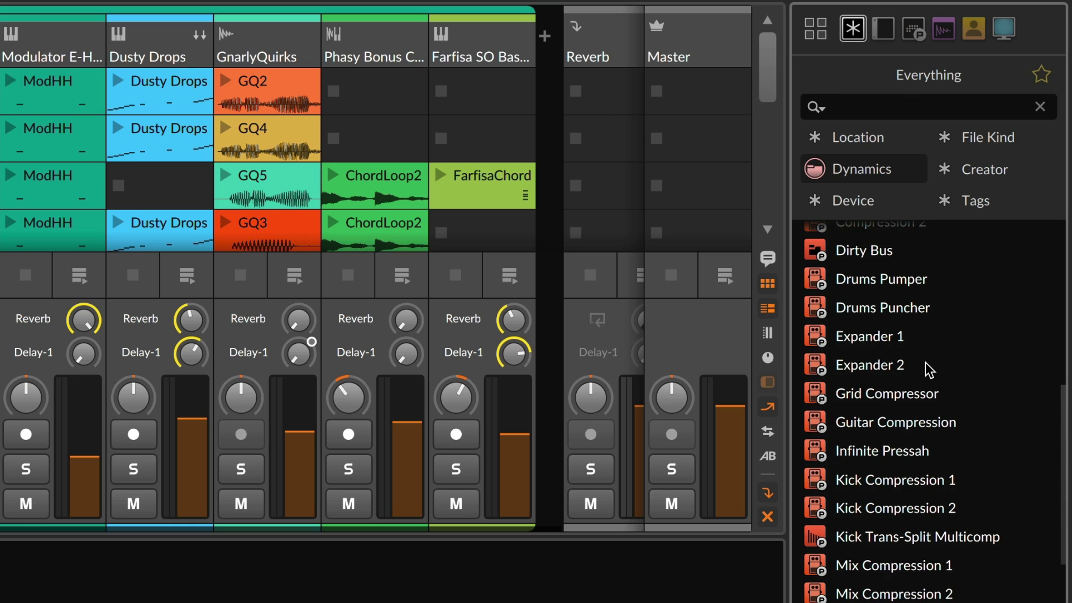
text(dr)
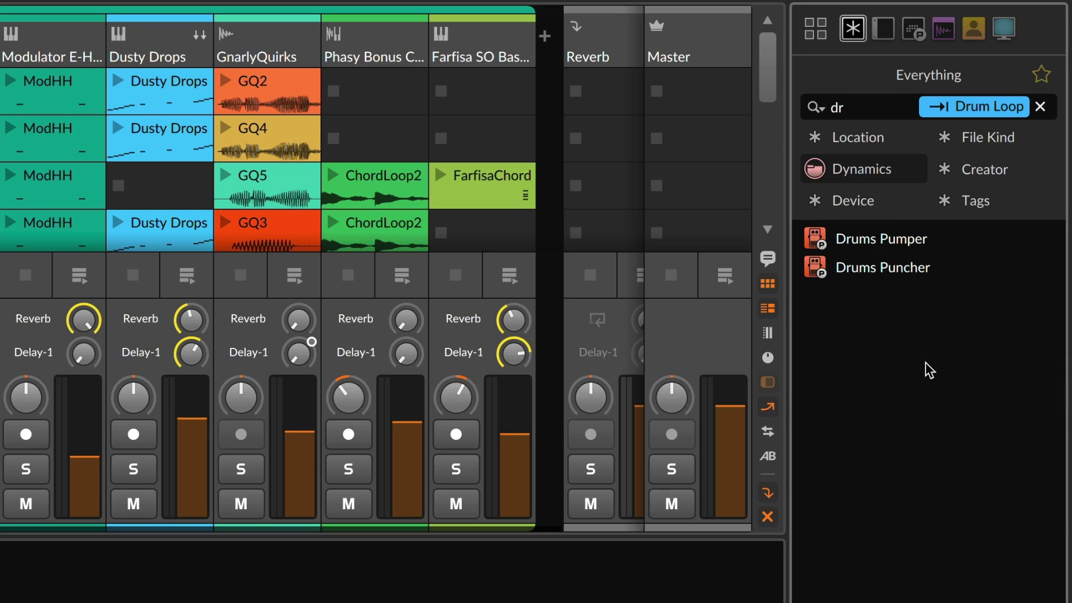
key(Tab)
scroll(925, 363, down, 3)
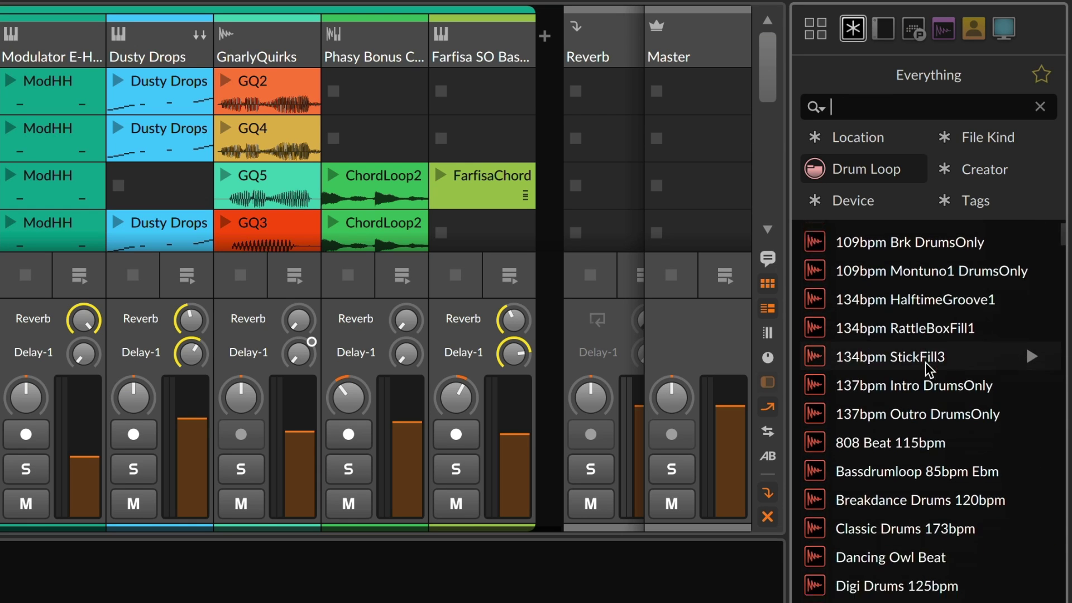
scroll(925, 363, down, 10)
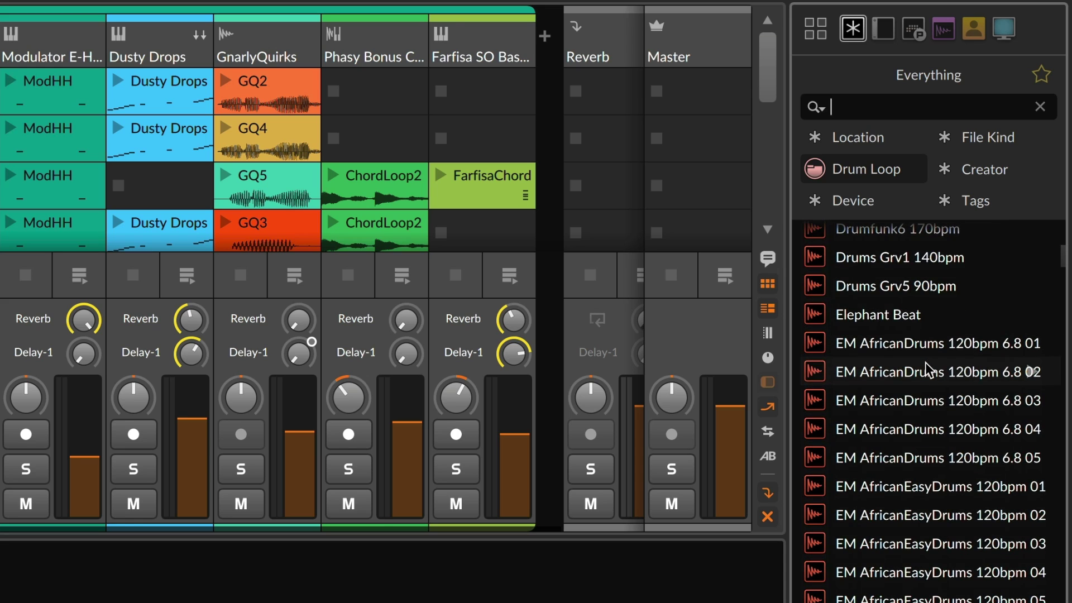
Filter by Strings and creator Cristian Vogel, then load Euclidean Env 7 Uni into the Wavetable LFO.
text(st)
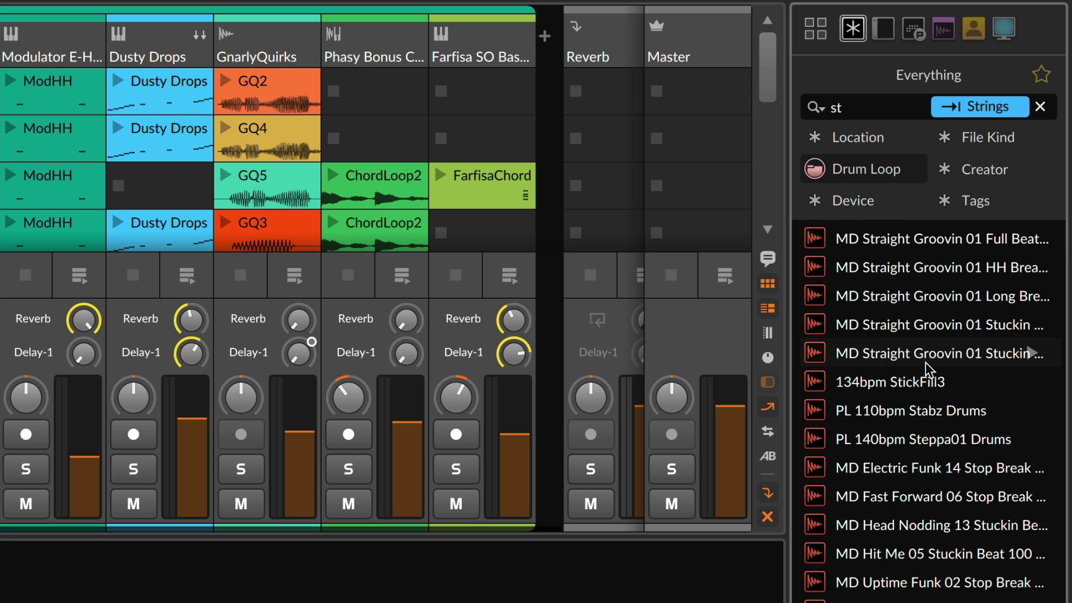
key(Tab)
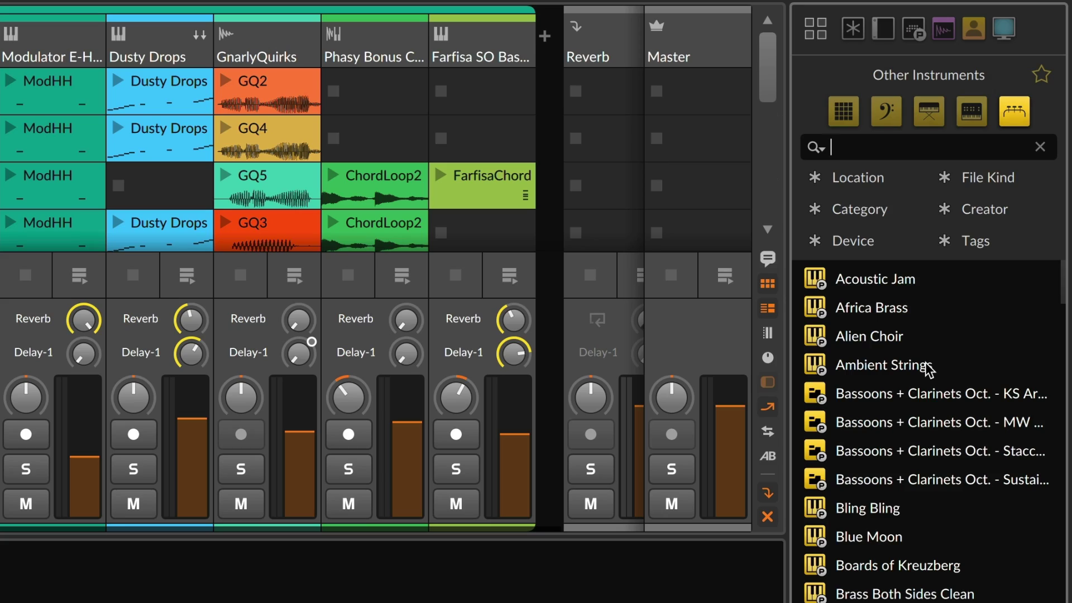
text(cr)
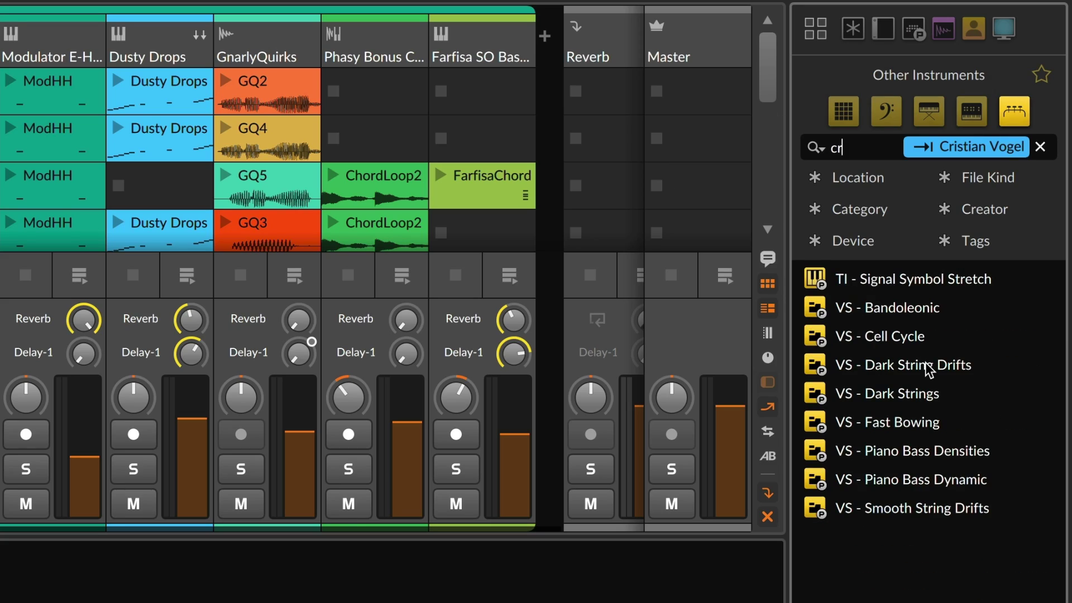
key(Tab)
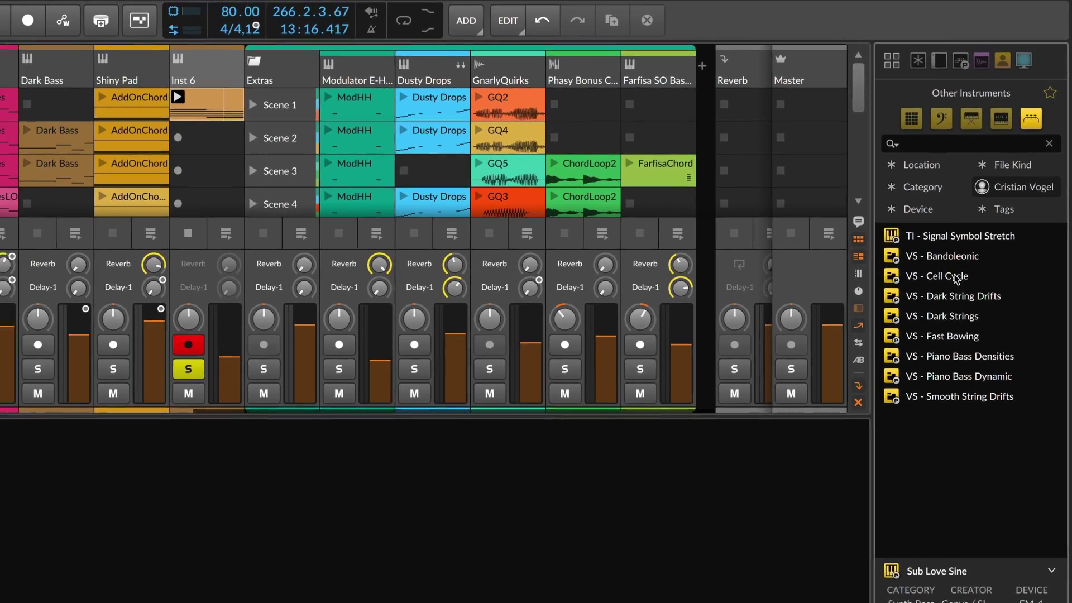
click(893, 336)
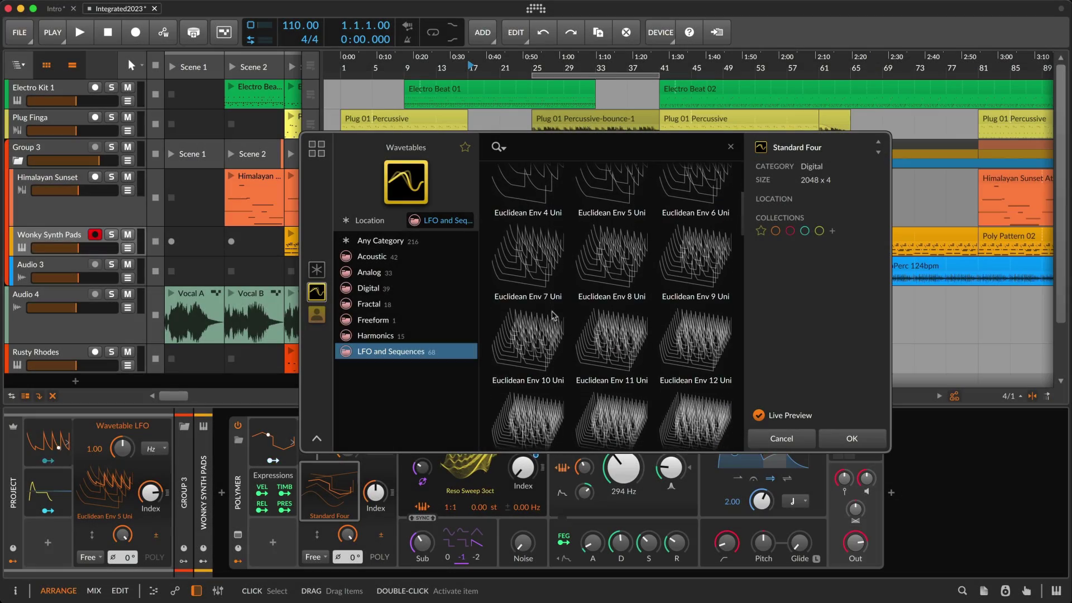
click(535, 268)
click(852, 439)
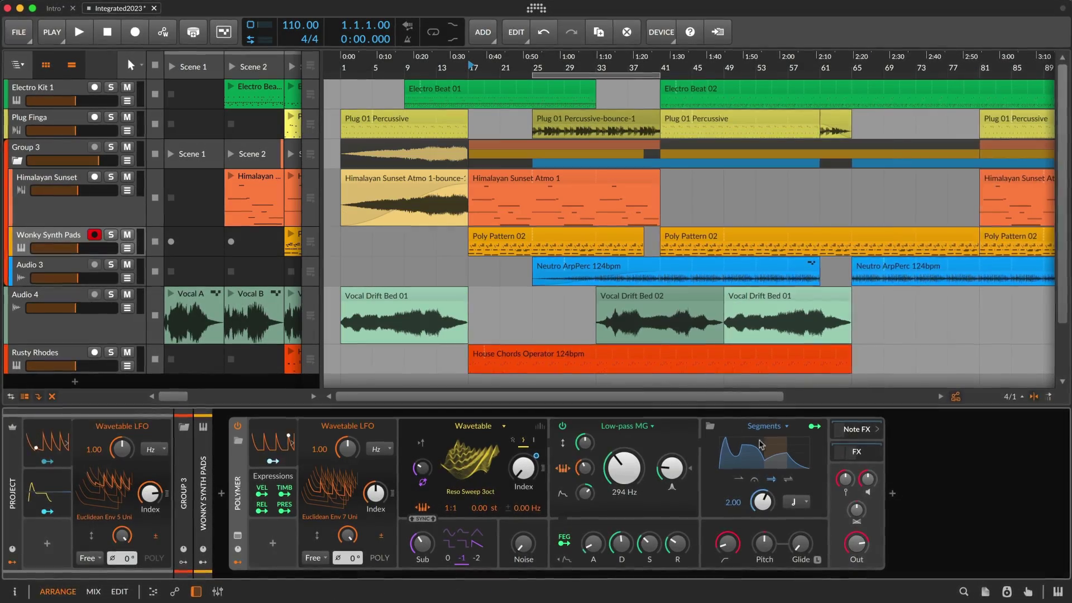
Browse Note FX in the Notes in Bloom package, showing only Note category presets.
click(858, 429)
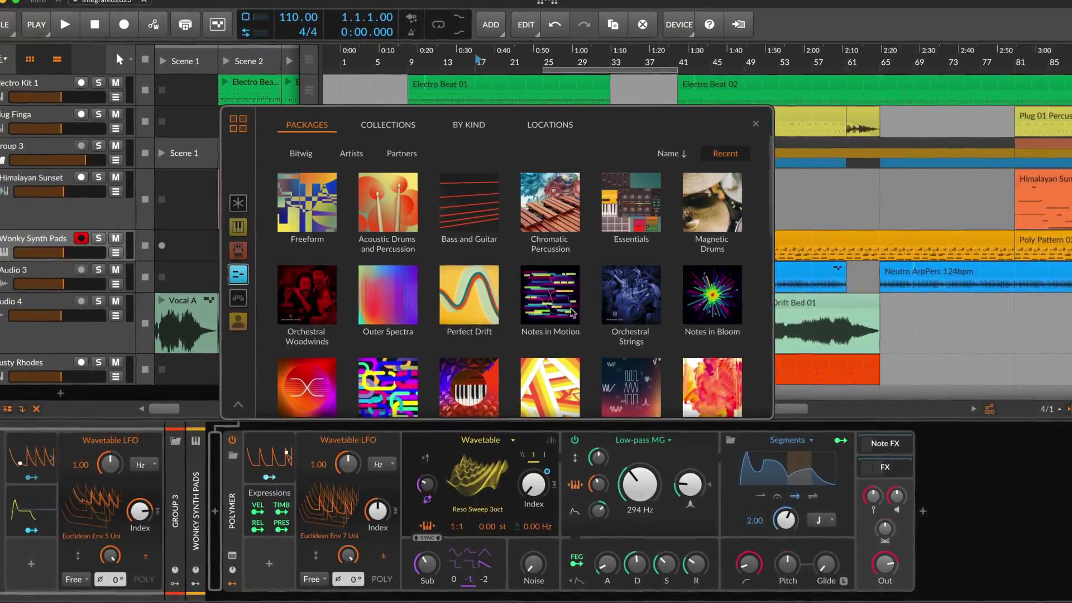
click(572, 313)
click(391, 191)
click(392, 191)
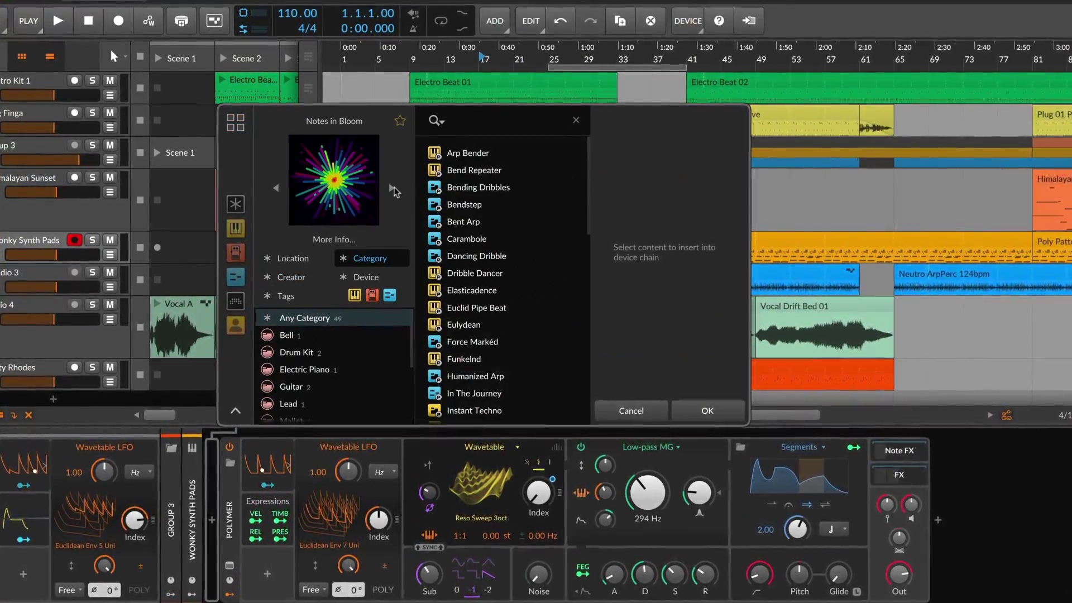
scroll(301, 385, down, 3)
click(302, 389)
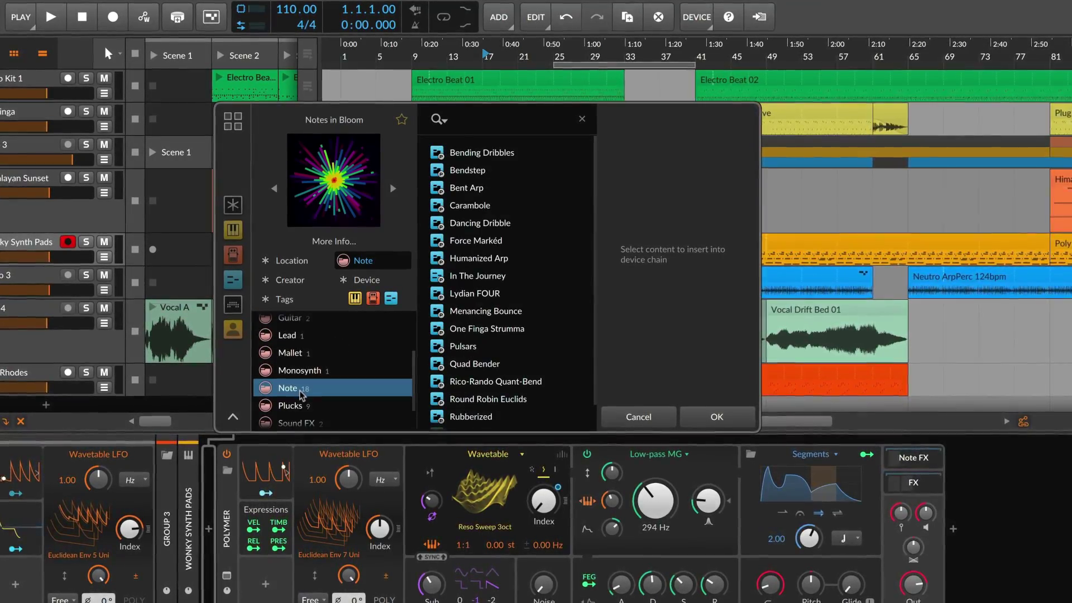